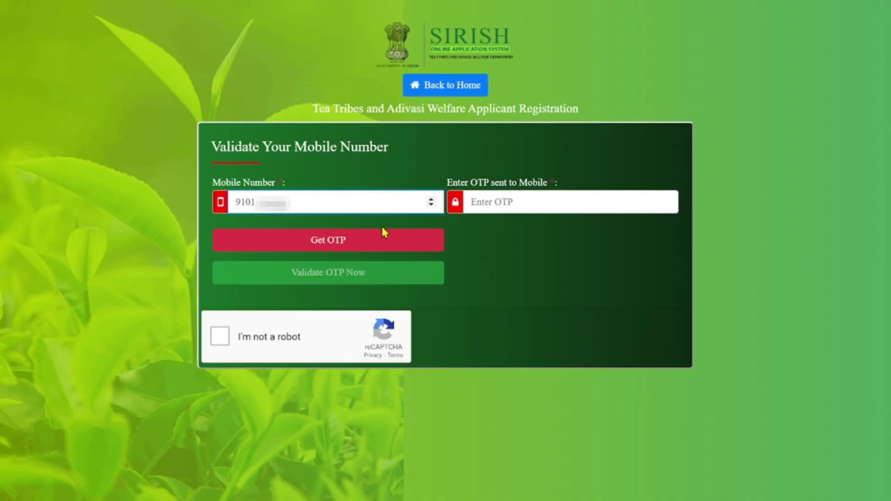
# Complete the "I'm not a robot" check and request an OTP for the applicant's mobile number.
pyautogui.click(241, 237)
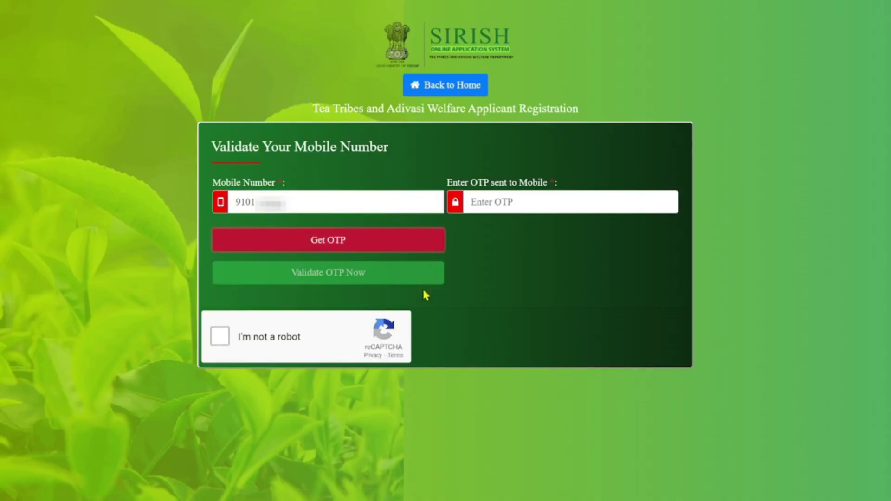
pyautogui.click(220, 337)
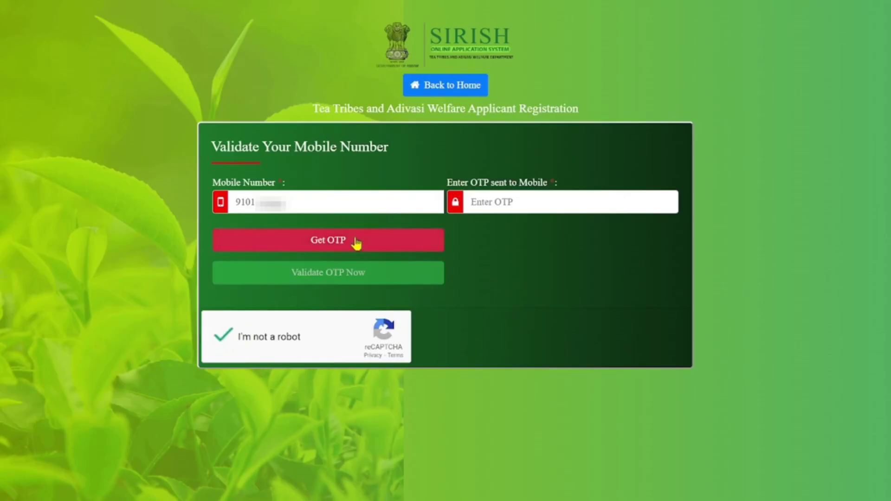
pyautogui.click(404, 248)
pyautogui.click(454, 327)
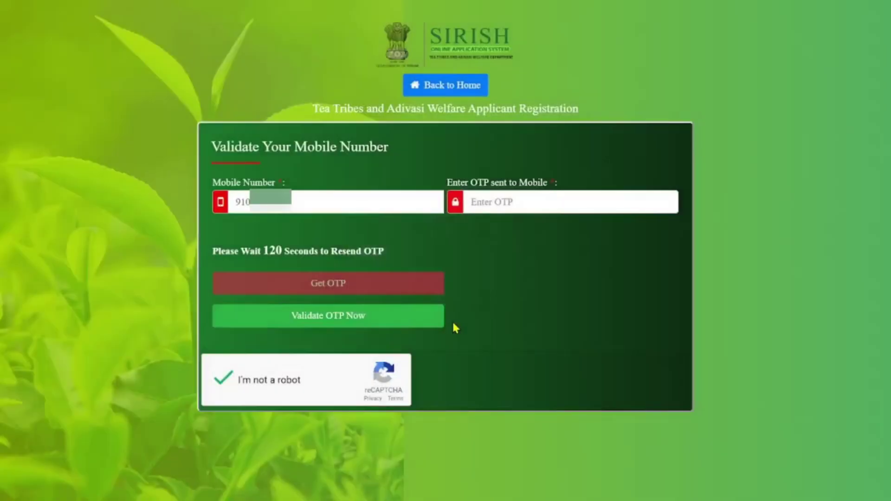
# Enter the OTP sent to the mobile phone, validate it and acknowledge the result.
pyautogui.click(560, 196)
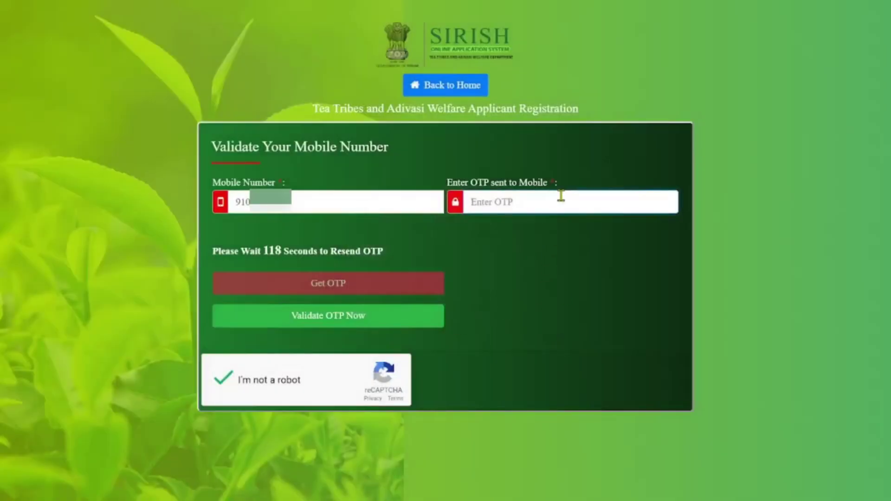
pyautogui.write('1')
pyautogui.click(262, 313)
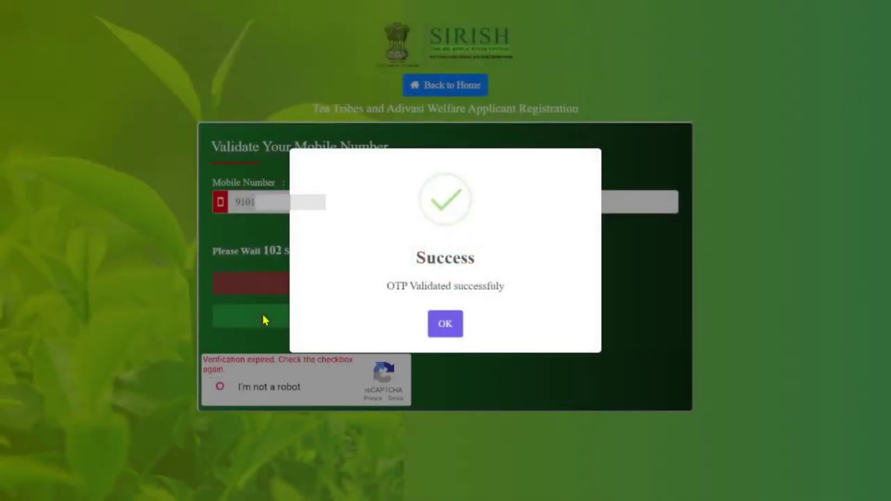
pyautogui.click(445, 323)
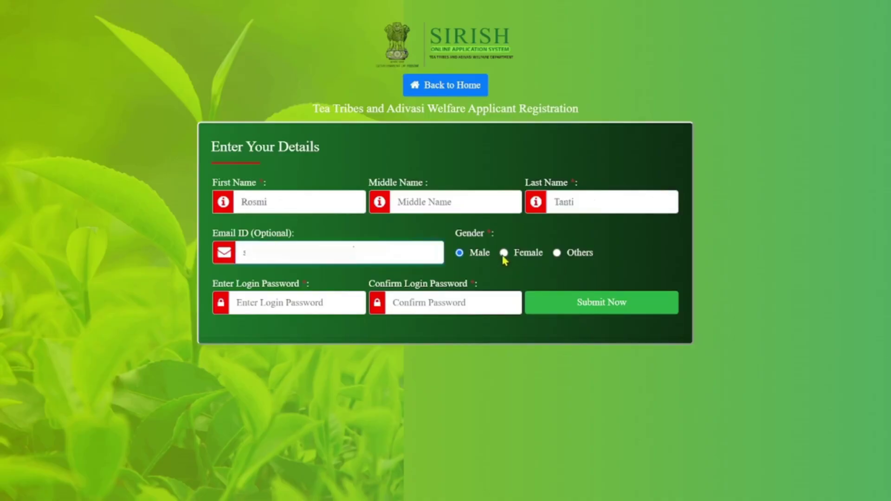
# Set the gender to Female, enter and confirm the login password, and submit the registration.
pyautogui.click(504, 255)
pyautogui.moveTo(215, 288); pyautogui.dragTo(312, 290)
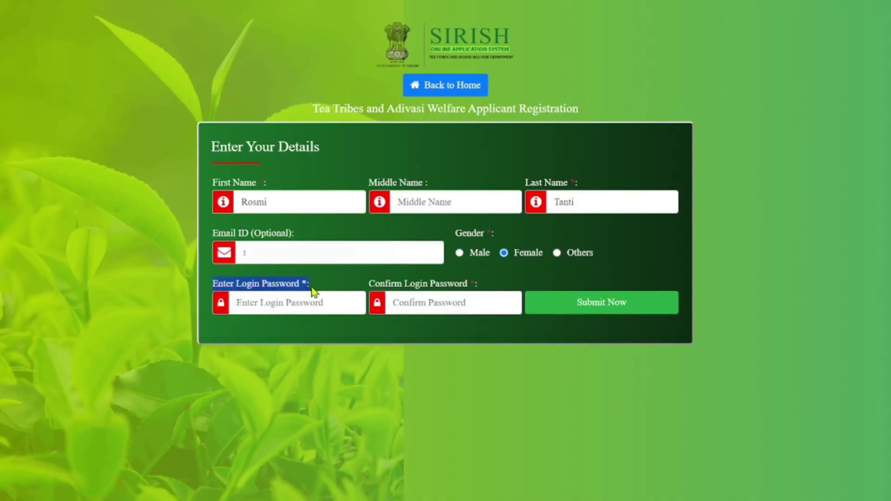
pyautogui.click(312, 304)
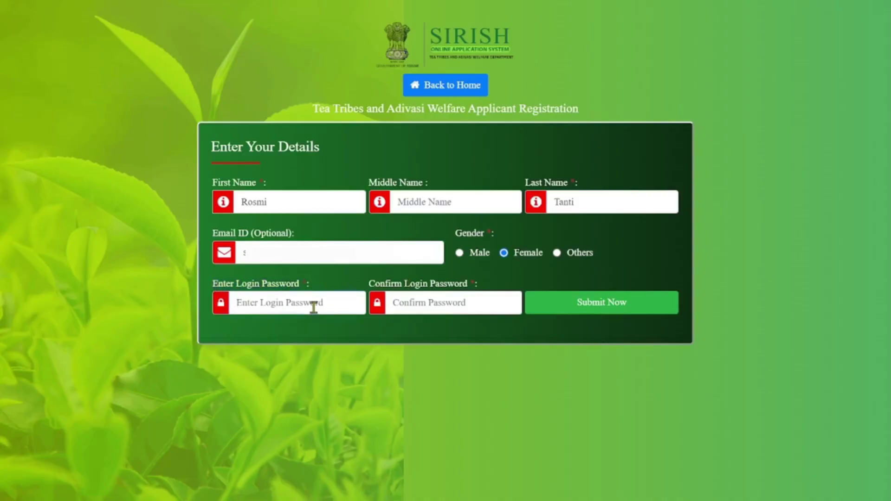
pyautogui.write('••••••••••••')
pyautogui.click(458, 305)
pyautogui.write('•••••••••')
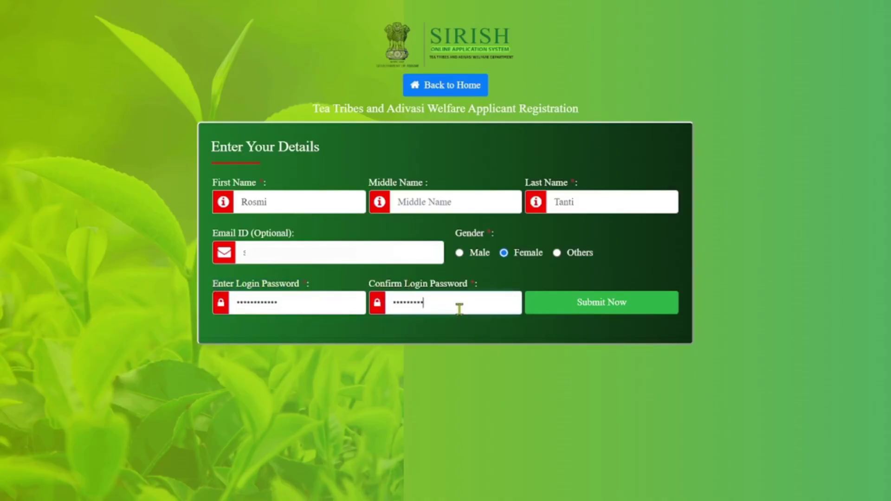
pyautogui.click(601, 302)
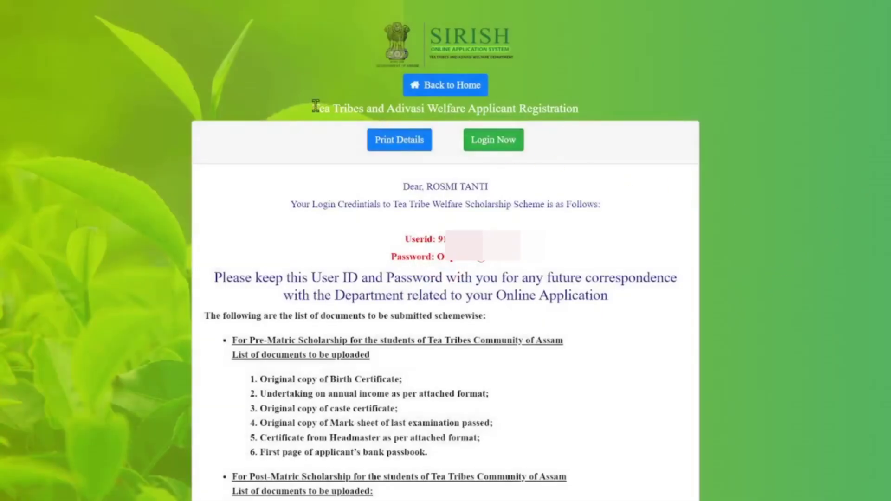
# Examine the issued login credentials and the scheme-wise lists of documents required for upload.
pyautogui.moveTo(291, 206); pyautogui.dragTo(606, 201)
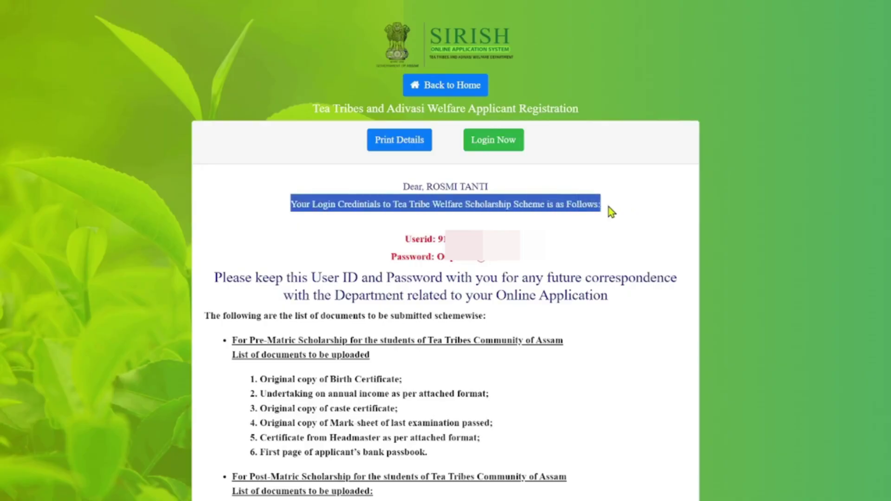
pyautogui.click(624, 242)
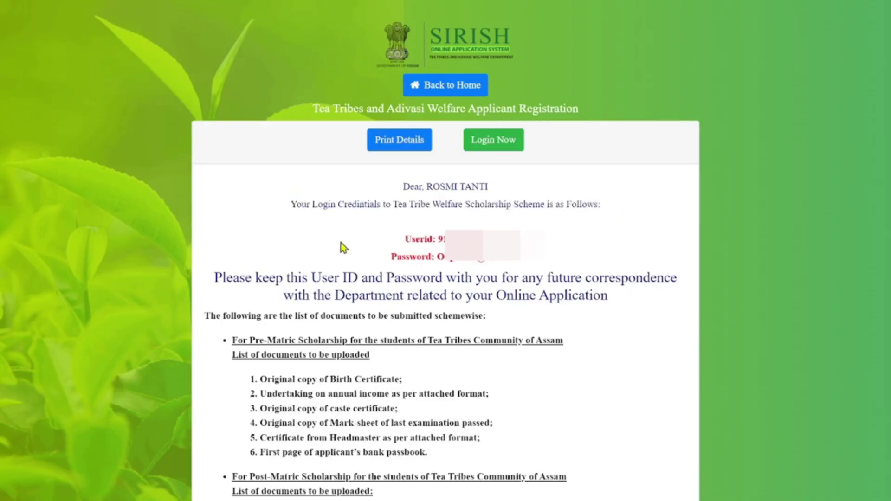
pyautogui.moveTo(403, 246); pyautogui.dragTo(434, 239)
pyautogui.click(549, 332)
pyautogui.scroll(-5, 550, 332)
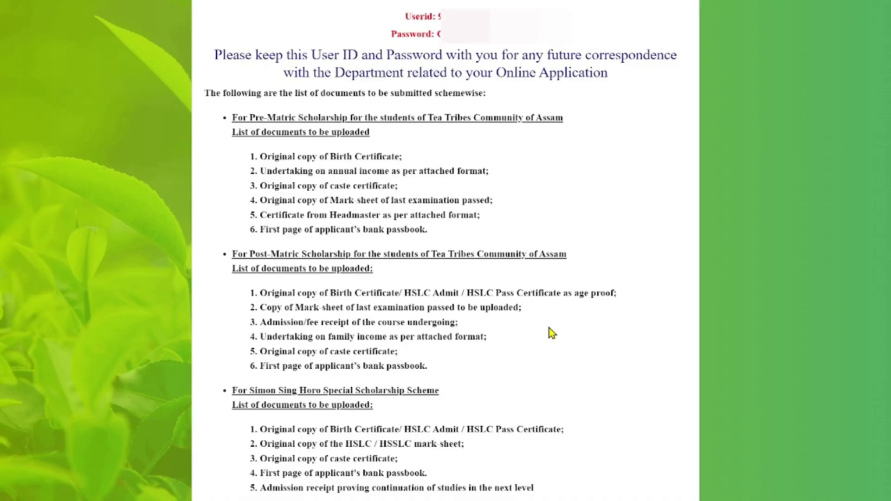
pyautogui.scroll(5, 550, 328)
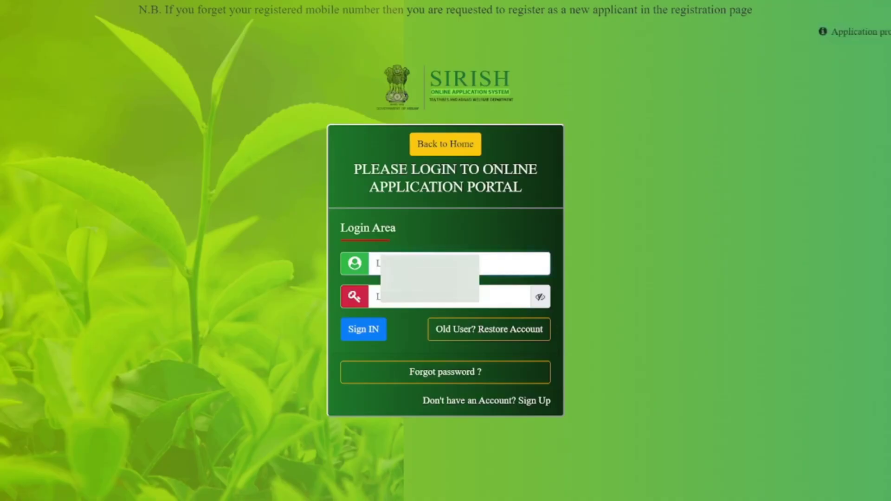
# Sign in to the online application portal with the registered mobile number and account password, and continue to the applicant area.
pyautogui.write('9')
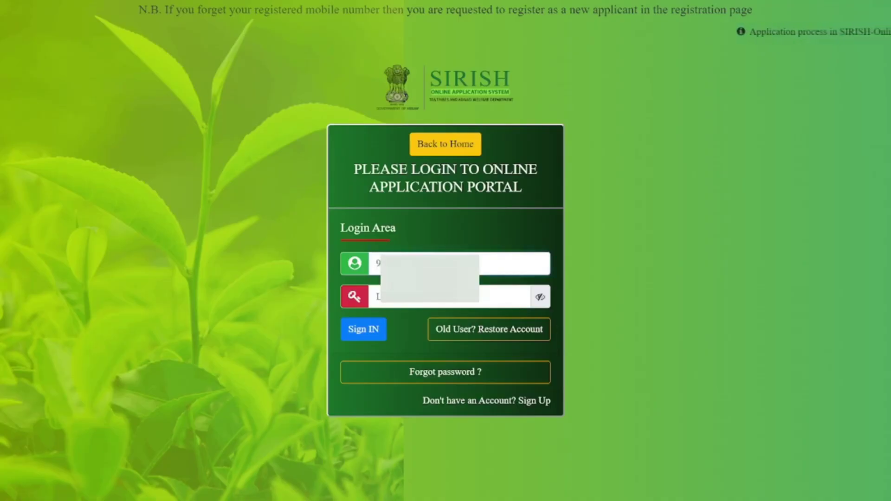
pyautogui.write('1')
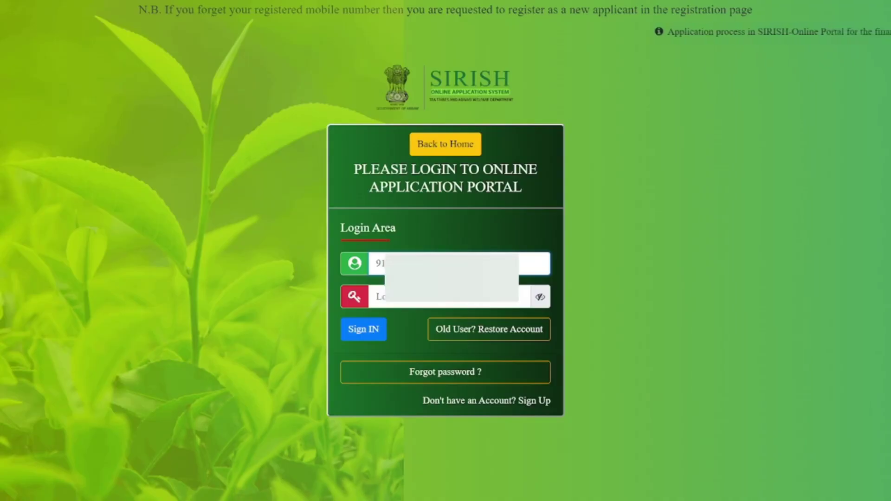
pyautogui.click(442, 304)
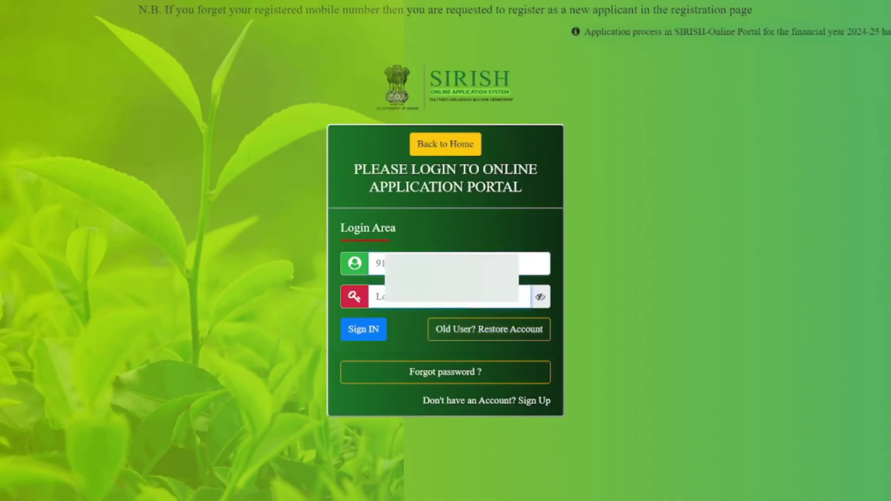
pyautogui.write('•••')
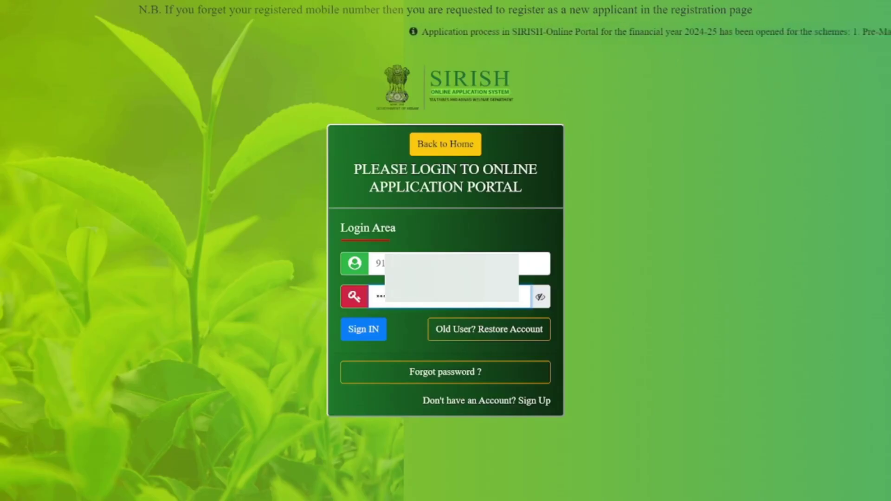
pyautogui.press('Return')
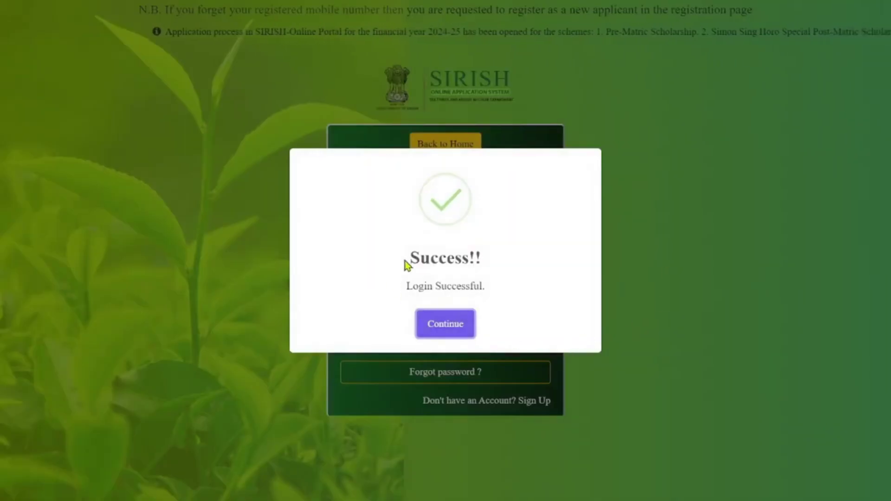
pyautogui.click(455, 333)
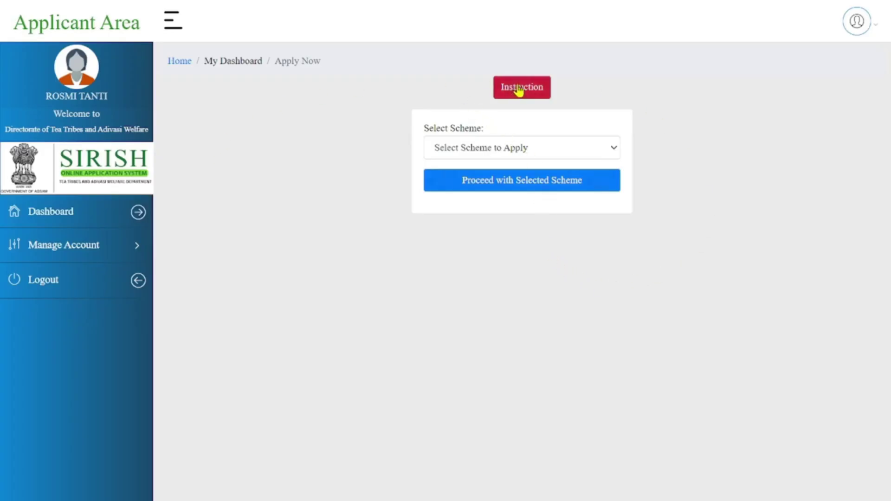
# Choose Pre-Matric Scholarship (Pursuing Class IX/X) as the scheme to apply for.
pyautogui.tripleClick(455, 129)
pyautogui.click(511, 147)
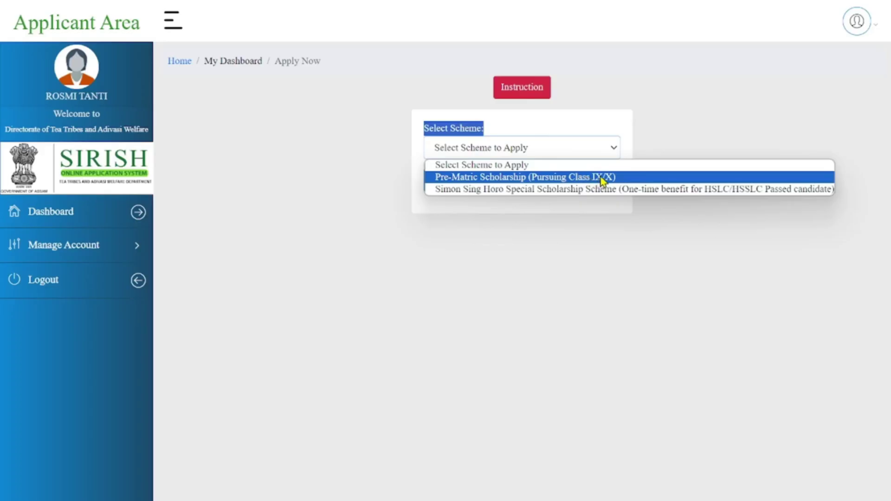
pyautogui.click(625, 179)
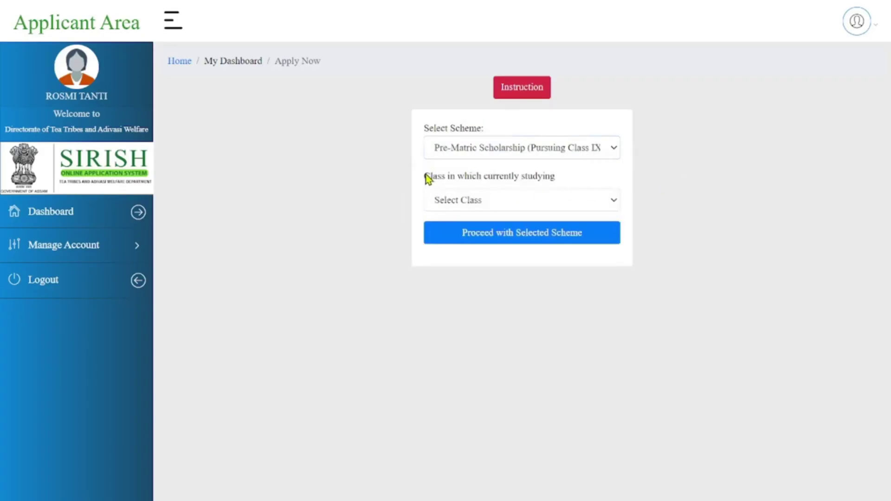
# Set the class in which currently studying to IX and proceed with the selected scheme to its application form.
pyautogui.moveTo(428, 178); pyautogui.dragTo(556, 187)
pyautogui.click(542, 198)
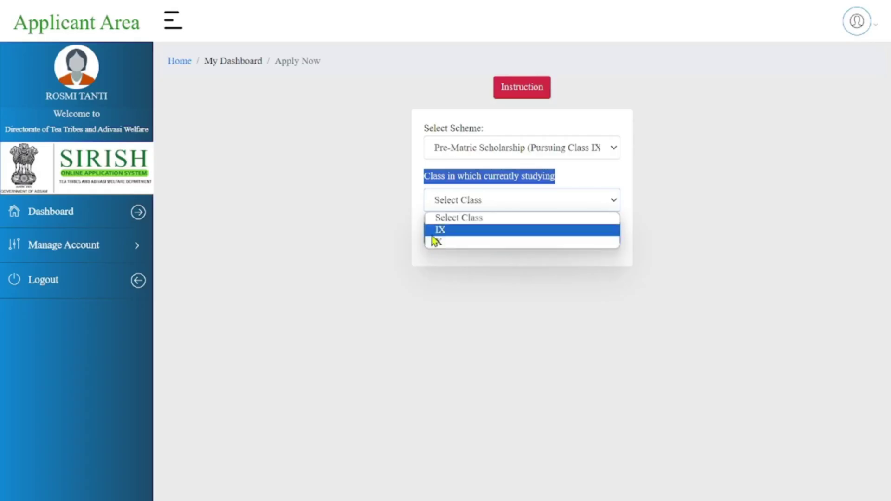
pyautogui.click(453, 230)
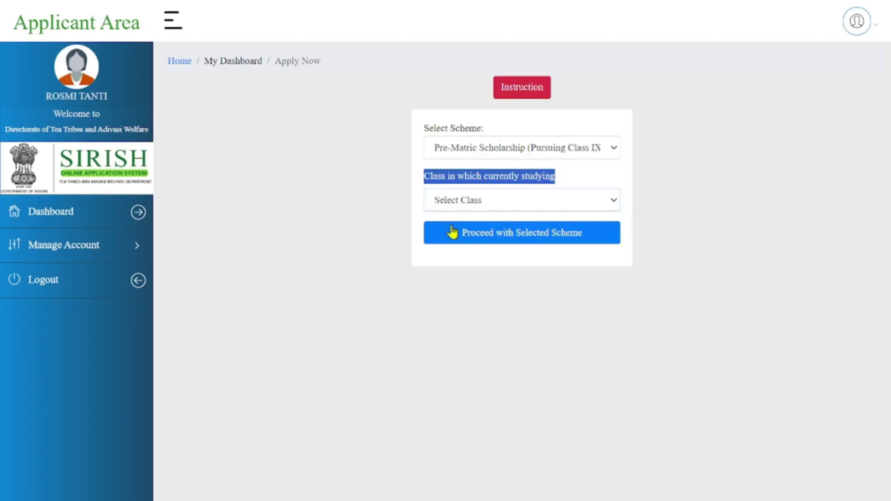
pyautogui.click(772, 215)
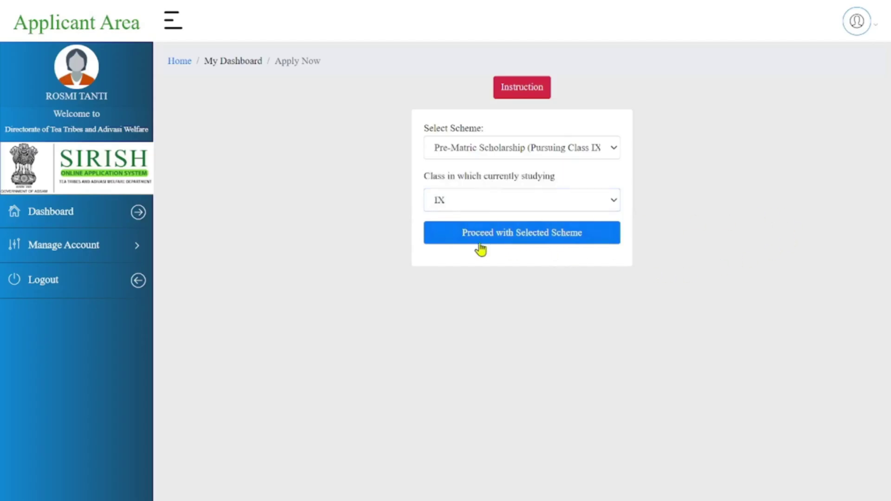
pyautogui.click(534, 235)
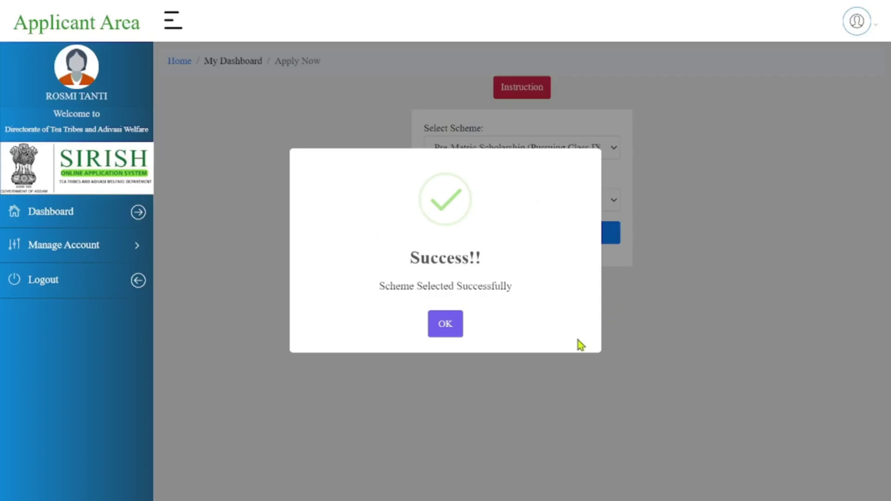
pyautogui.click(448, 330)
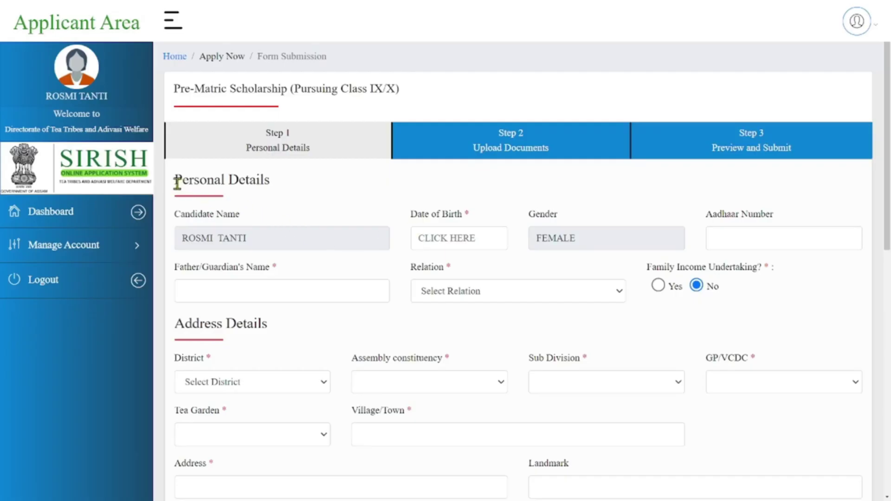
# Enter the candidate's date of birth in the Personal Details section.
pyautogui.moveTo(177, 184); pyautogui.dragTo(329, 177)
pyautogui.click(336, 175)
pyautogui.moveTo(413, 217); pyautogui.dragTo(463, 235)
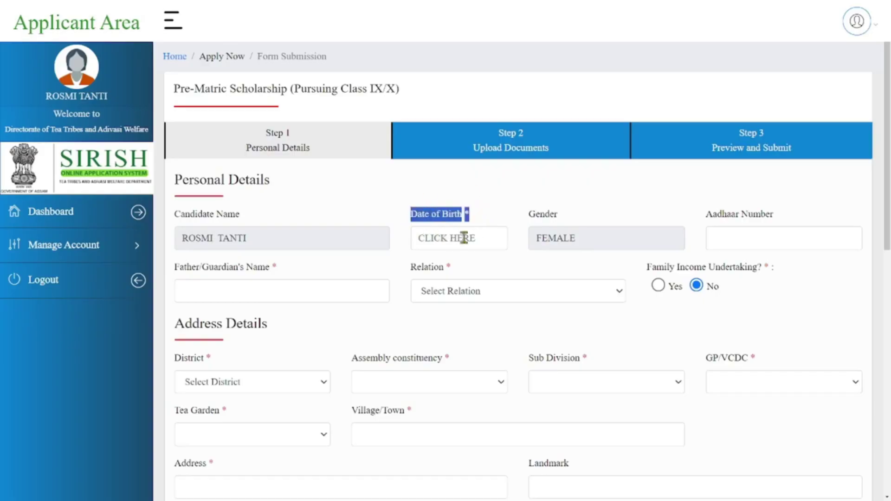
pyautogui.click(464, 237)
pyautogui.click(525, 264)
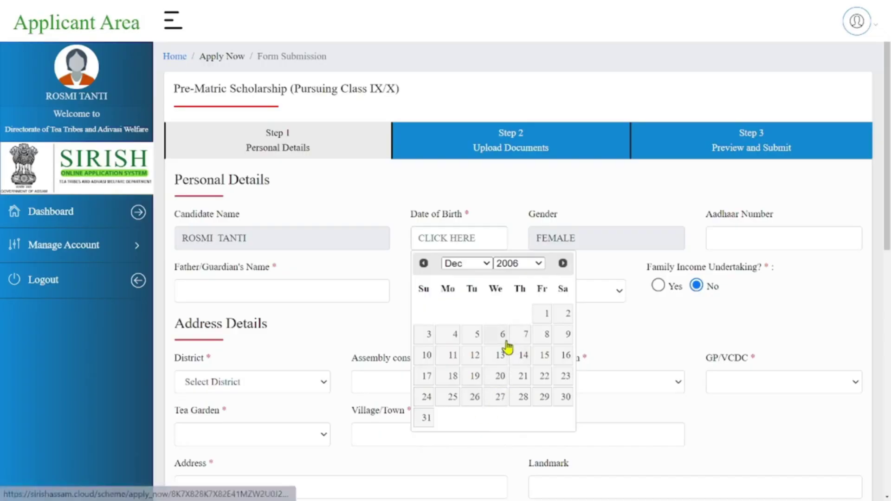
pyautogui.click(509, 344)
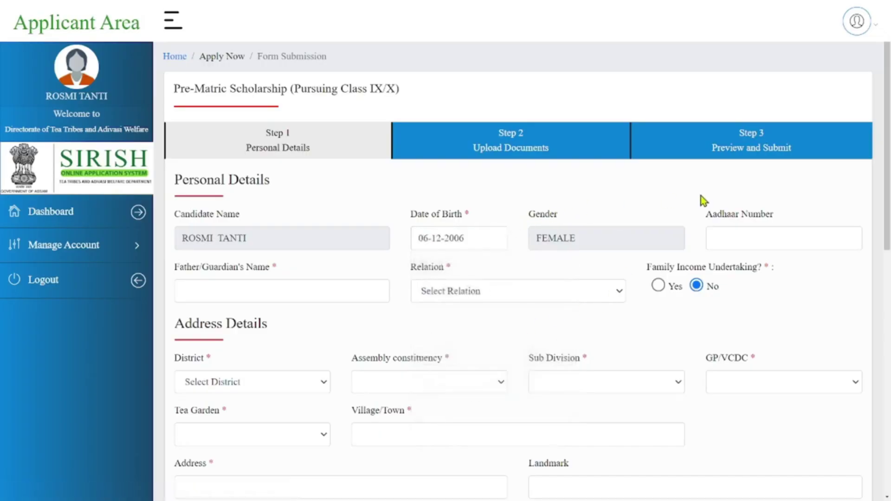
# Enter the candidate's Aadhaar number and the father's or guardian's name.
pyautogui.moveTo(706, 218); pyautogui.dragTo(802, 214)
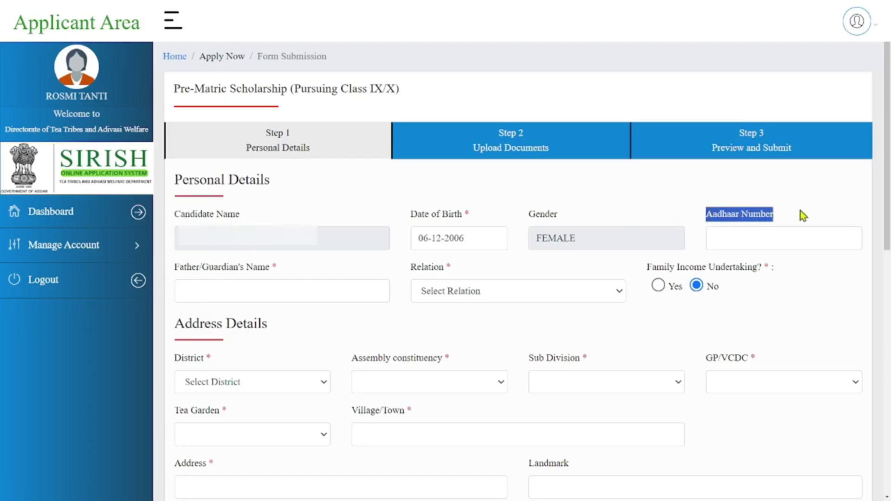
pyautogui.click(761, 234)
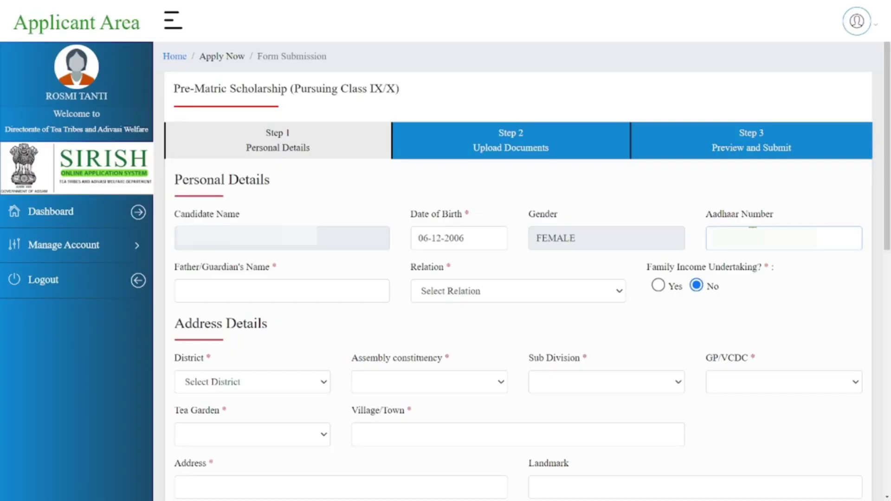
pyautogui.press('Tab')
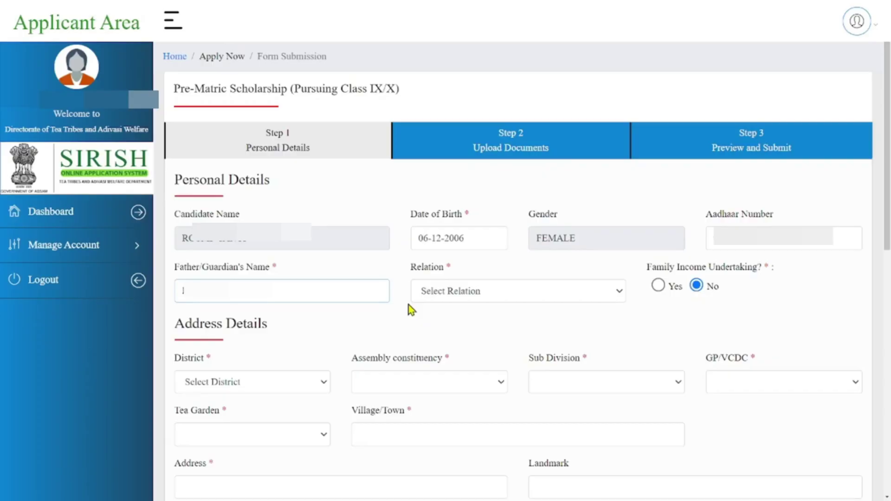
# Set the relation of the named parent or guardian to Father.
pyautogui.moveTo(409, 305); pyautogui.dragTo(469, 292)
pyautogui.click(471, 292)
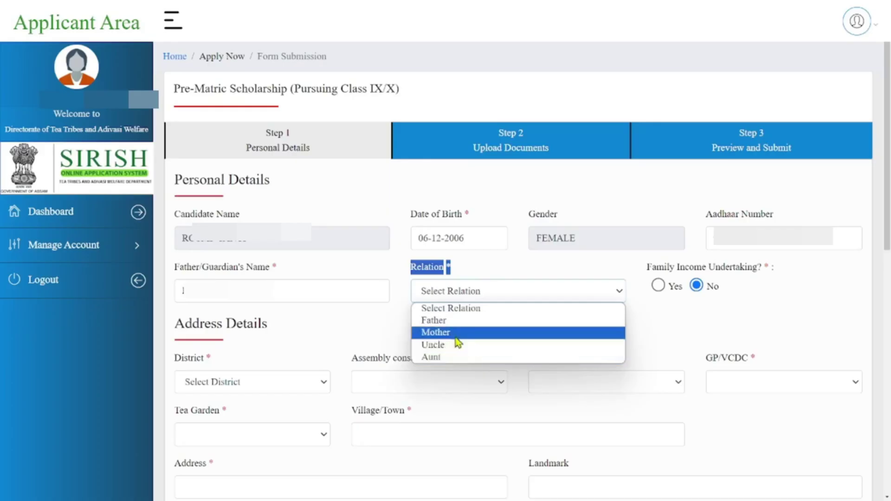
pyautogui.click(464, 320)
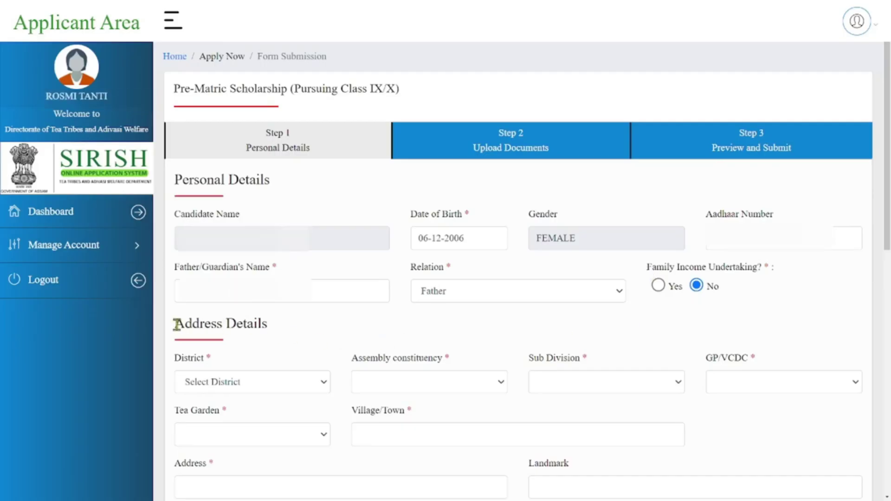
# Set the district to DIBRUGARH in the Address Details section.
pyautogui.moveTo(179, 324); pyautogui.dragTo(301, 326)
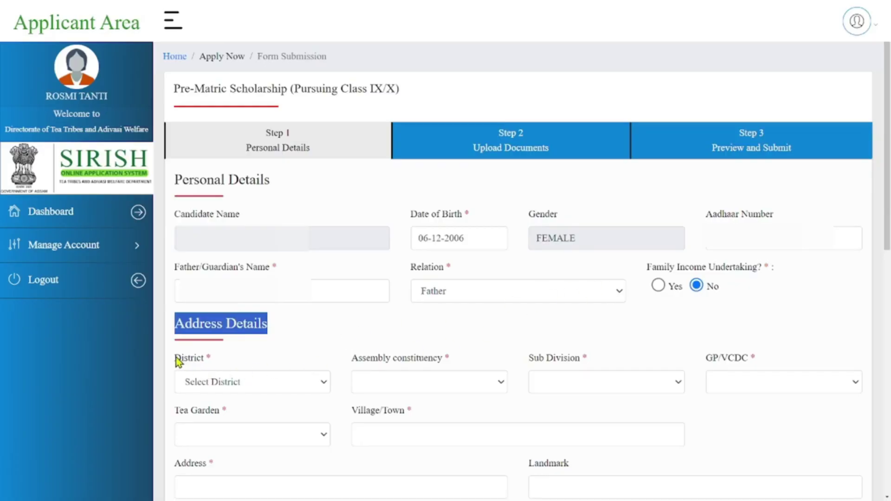
pyautogui.moveTo(178, 361); pyautogui.dragTo(242, 362)
pyautogui.click(238, 380)
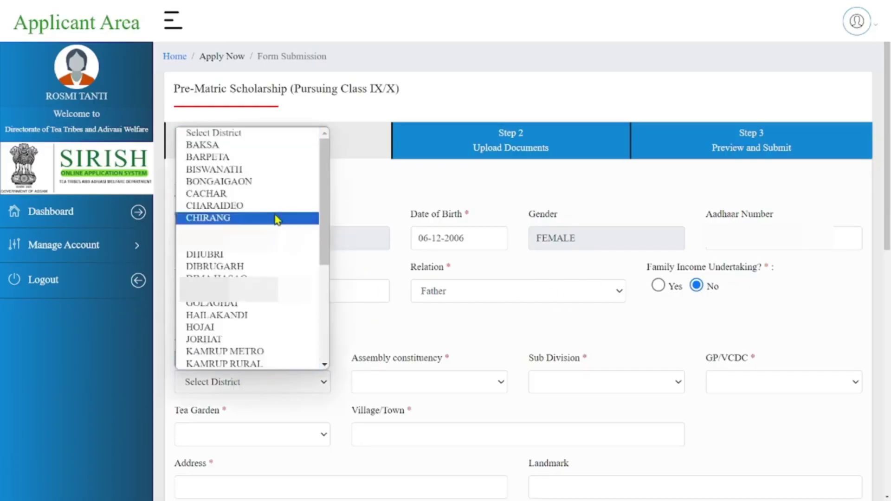
pyautogui.click(241, 265)
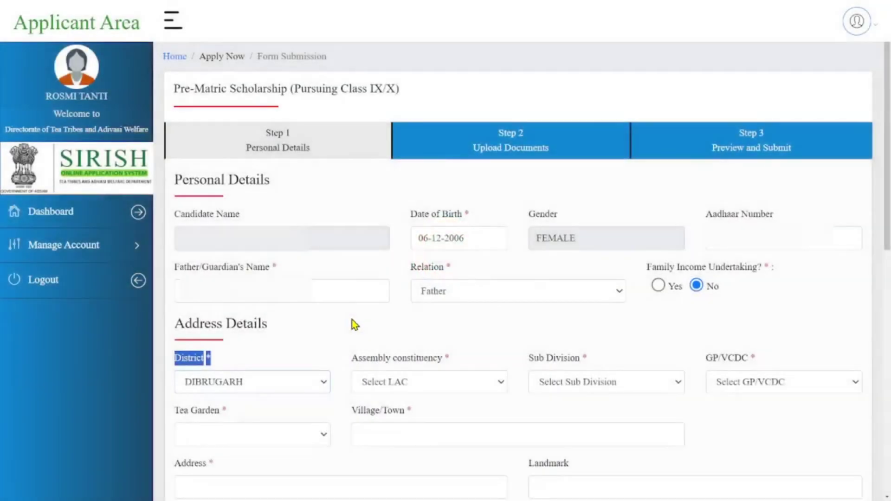
pyautogui.click(352, 319)
# Choose TINGKHONG as the assembly constituency and DIBRUGARH as the sub division.
pyautogui.moveTo(353, 361); pyautogui.dragTo(452, 361)
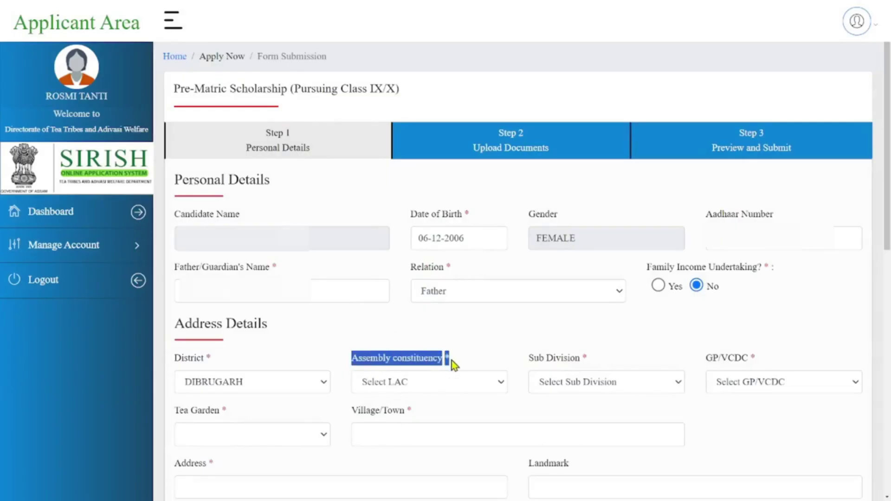
pyautogui.click(429, 381)
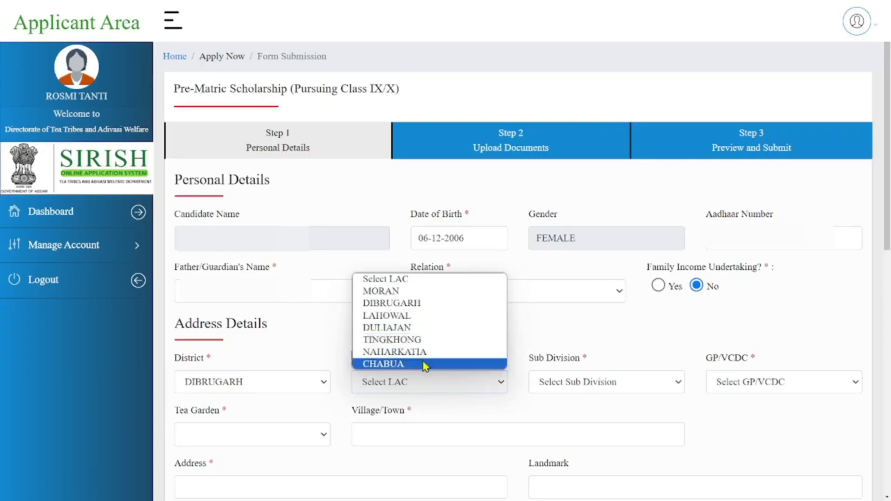
pyautogui.click(436, 340)
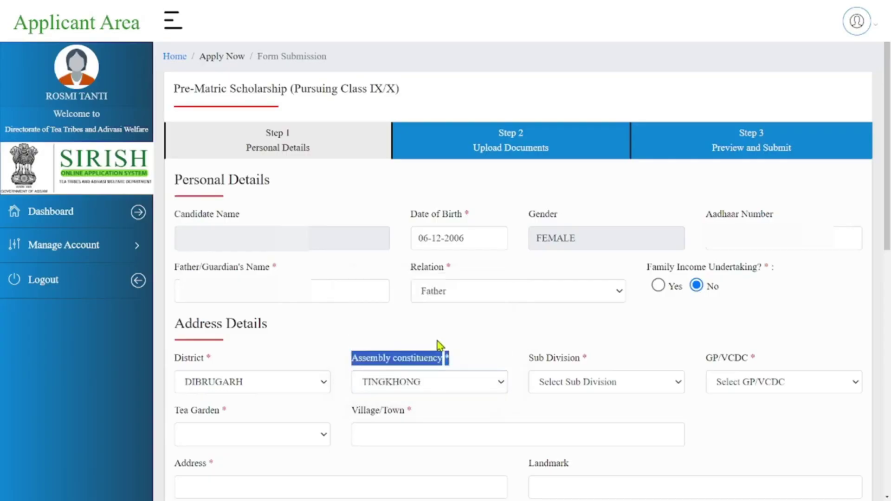
pyautogui.moveTo(528, 360); pyautogui.dragTo(591, 361)
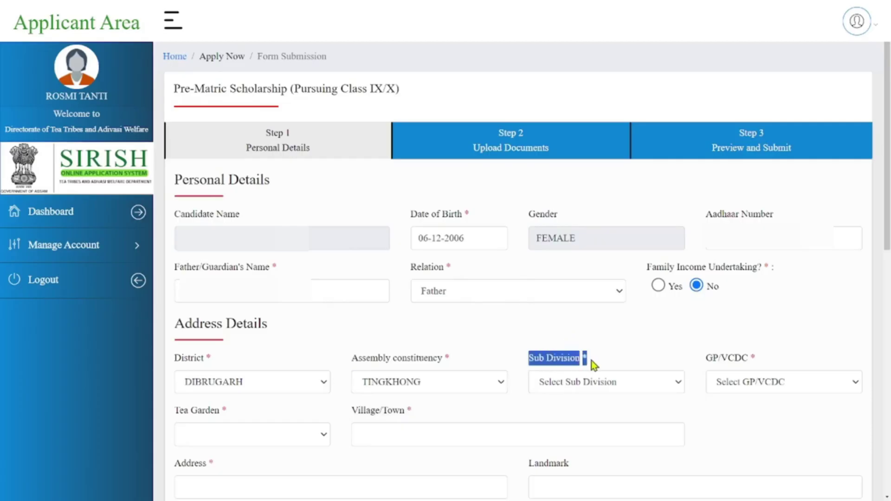
pyautogui.click(577, 382)
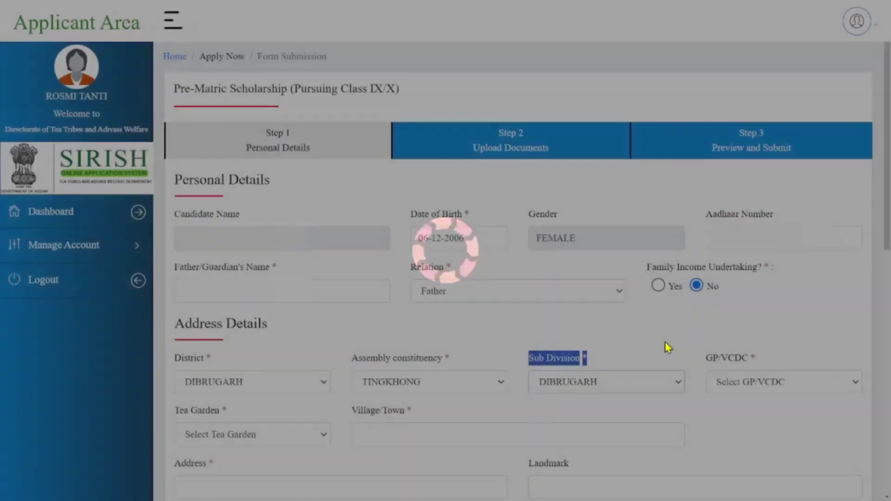
pyautogui.click(670, 346)
# Select KENDUGURI as the GP/VCDC in the applicant's address details.
pyautogui.moveTo(705, 358); pyautogui.dragTo(779, 355)
pyautogui.click(752, 384)
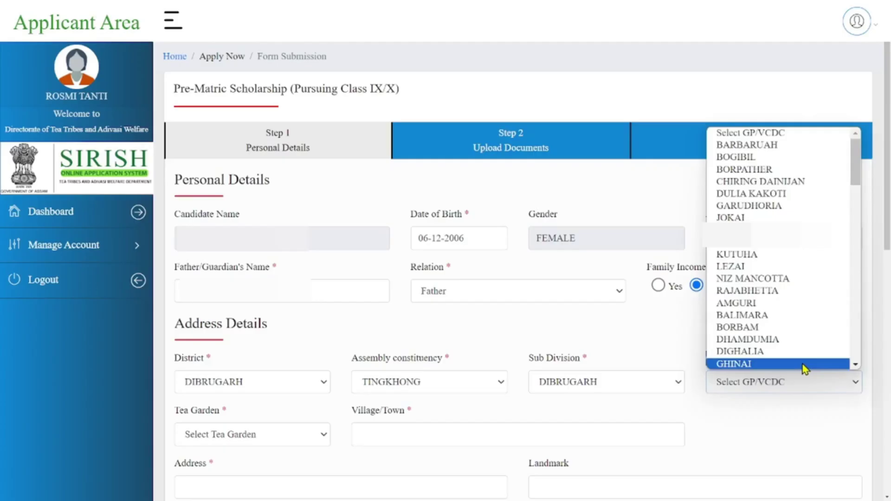
pyautogui.scroll(-15, 803, 366)
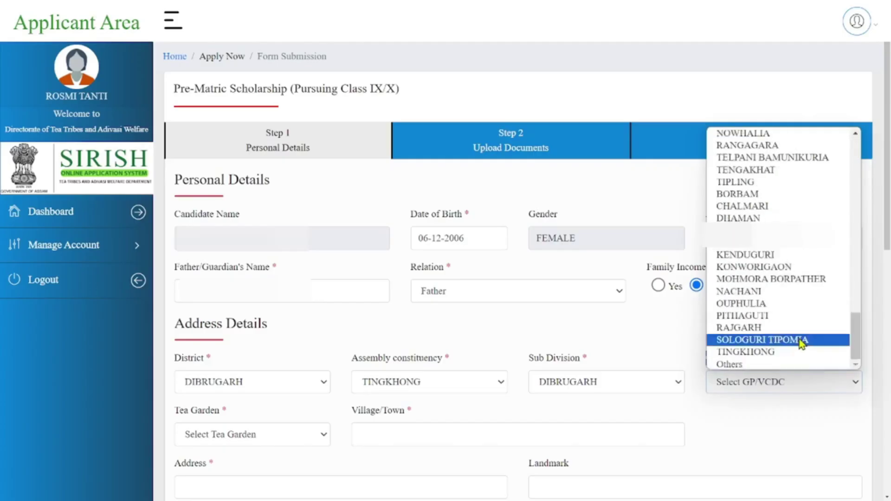
pyautogui.click(745, 255)
# Set the tea garden to DIRAIBAM TEA ESTATE in the applicant's address details.
pyautogui.scroll(-7, 178, 87)
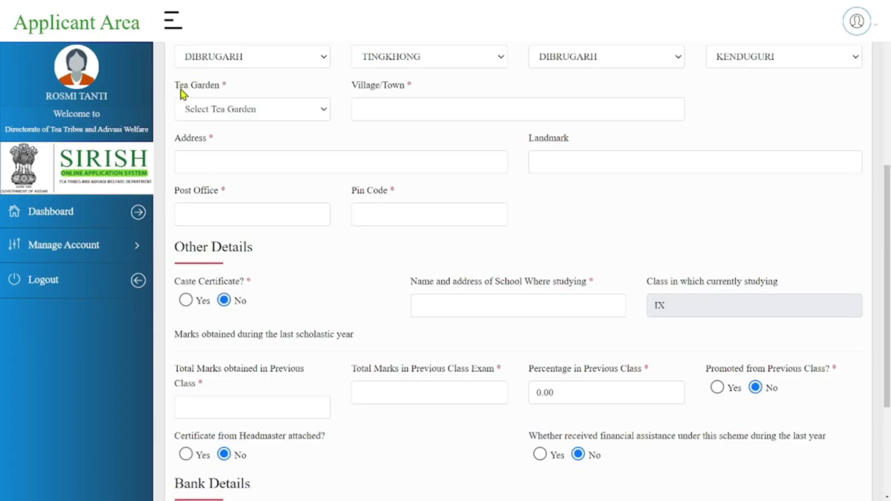
pyautogui.tripleClick(179, 87)
pyautogui.click(251, 109)
pyautogui.scroll(-10, 291, 208)
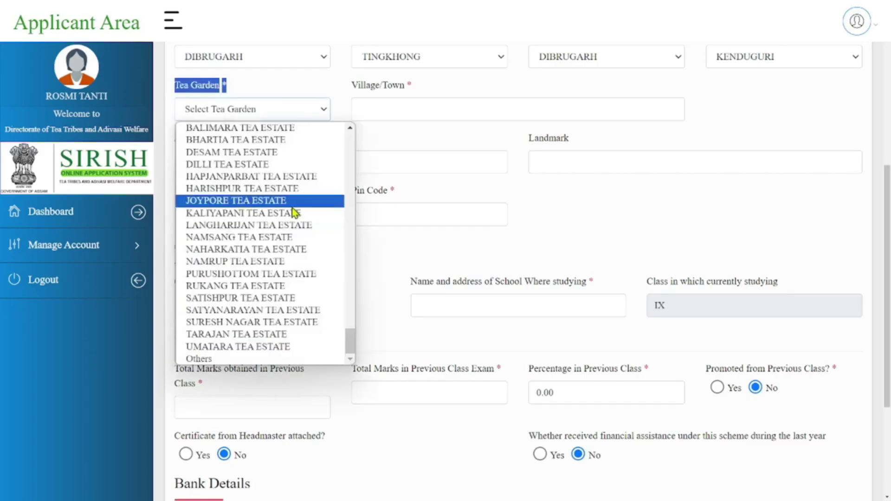
pyautogui.scroll(10, 278, 194)
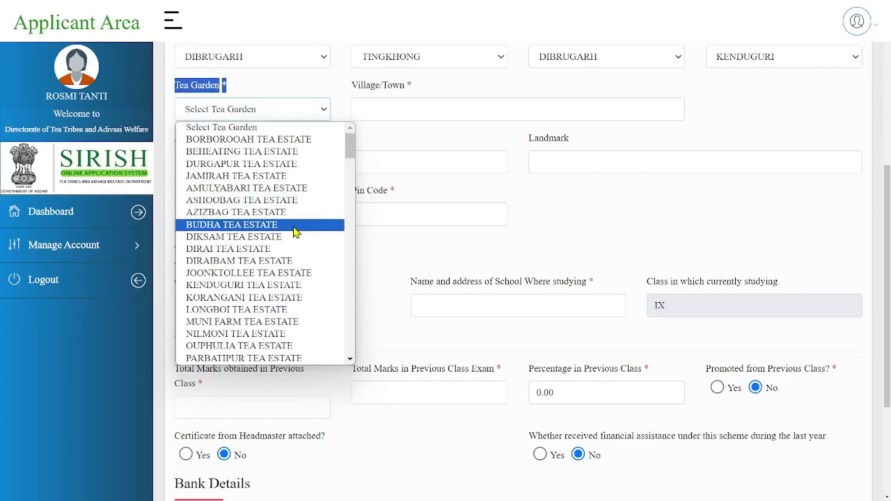
pyautogui.click(278, 260)
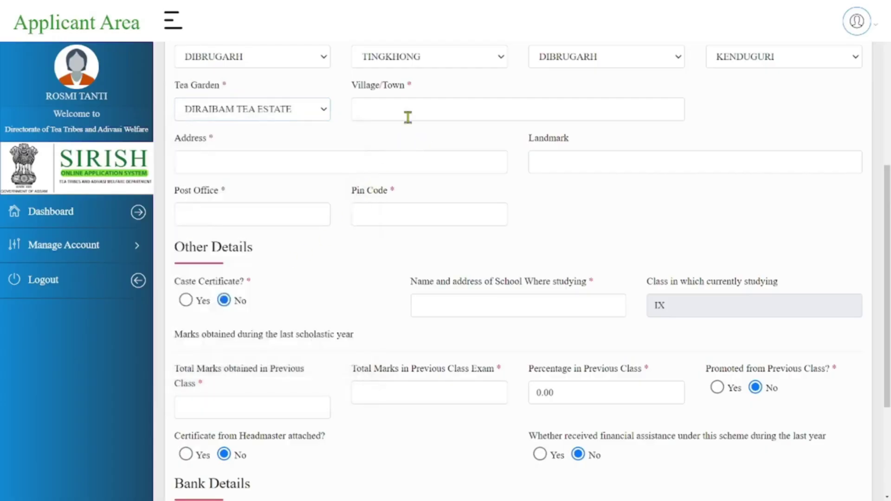
# Fill in the applicant's village or town, address, post office and postal pin code, leaving the landmark blank.
pyautogui.moveTo(348, 86); pyautogui.dragTo(417, 83)
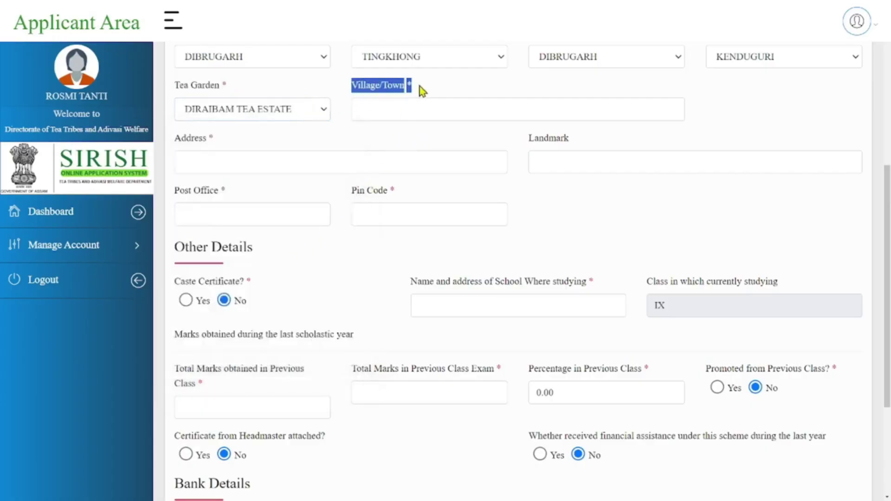
pyautogui.click(397, 109)
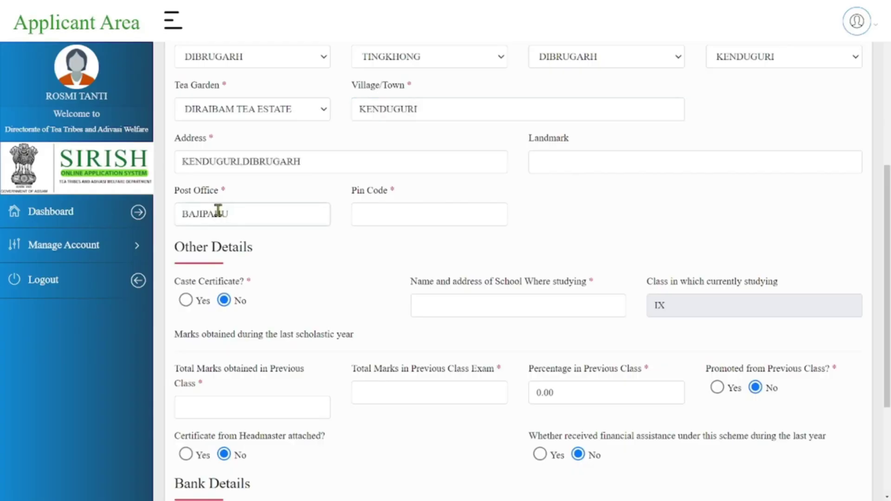
pyautogui.write('UO')
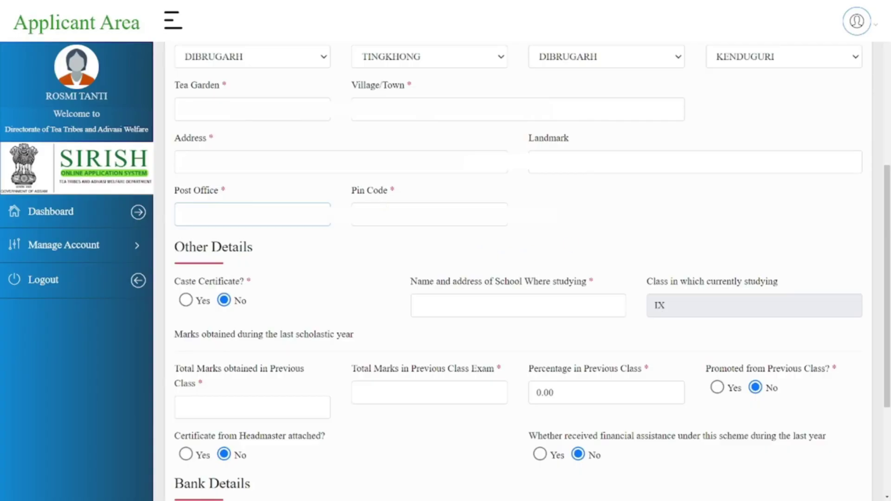
pyautogui.moveTo(354, 197); pyautogui.dragTo(396, 193)
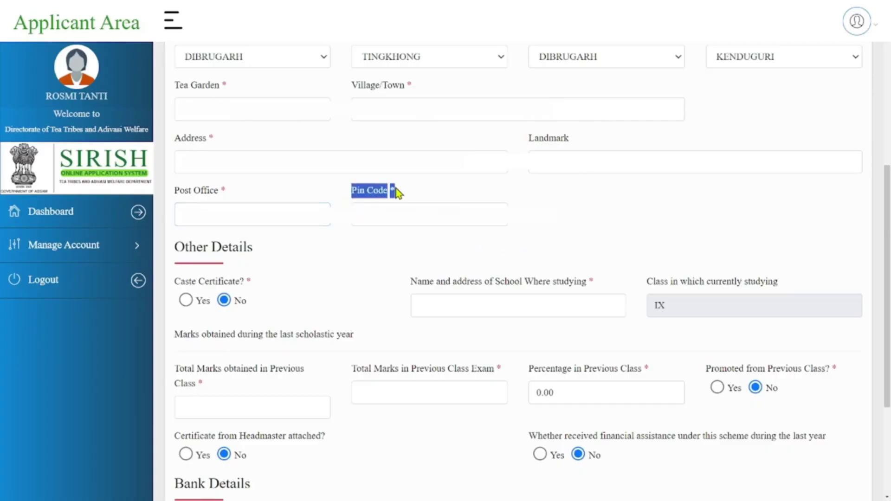
pyautogui.click(382, 204)
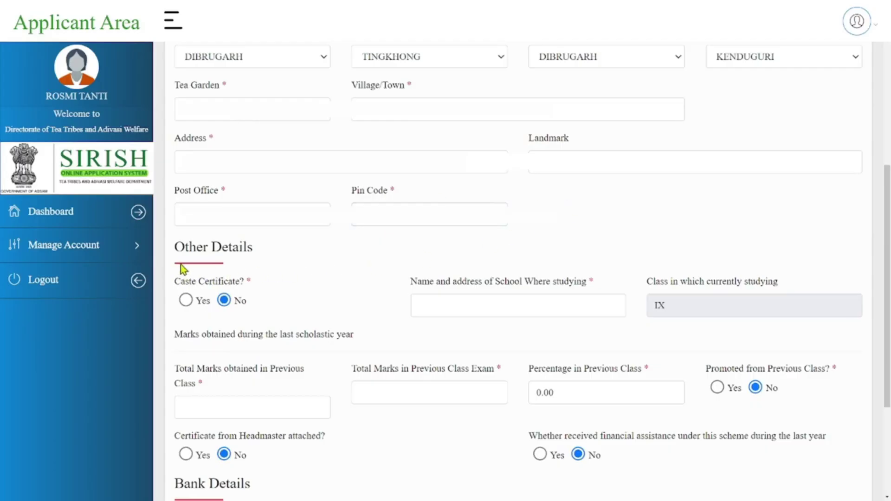
# Keep the caste certificate answer at No and enter the name and address of the school where the candidate studies.
pyautogui.moveTo(175, 248); pyautogui.dragTo(259, 245)
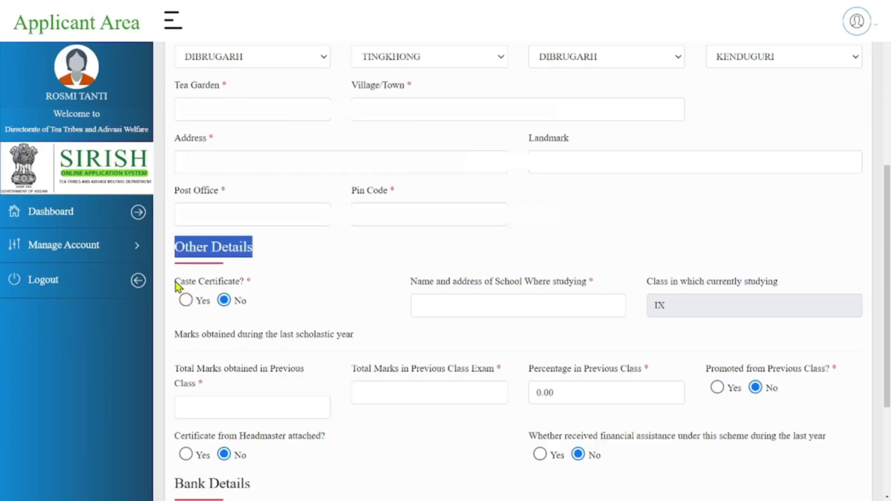
pyautogui.moveTo(175, 282); pyautogui.dragTo(241, 282)
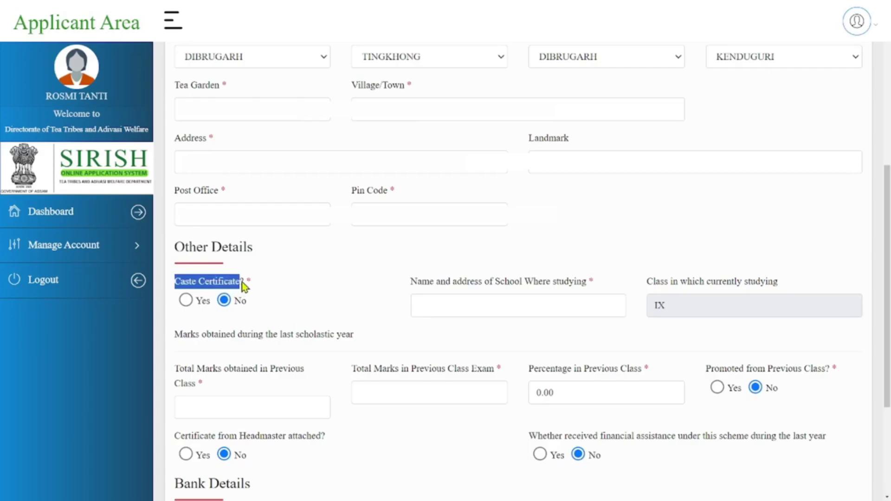
pyautogui.click(293, 286)
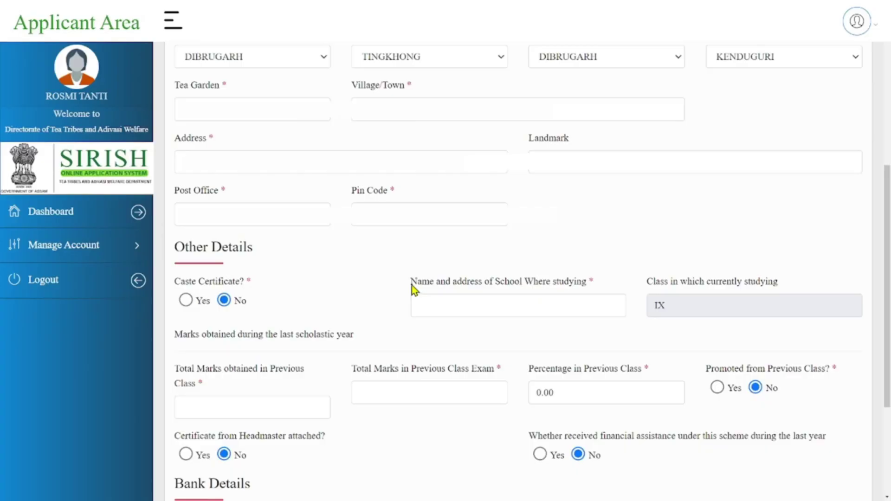
pyautogui.moveTo(411, 285); pyautogui.dragTo(617, 279)
pyautogui.click(460, 301)
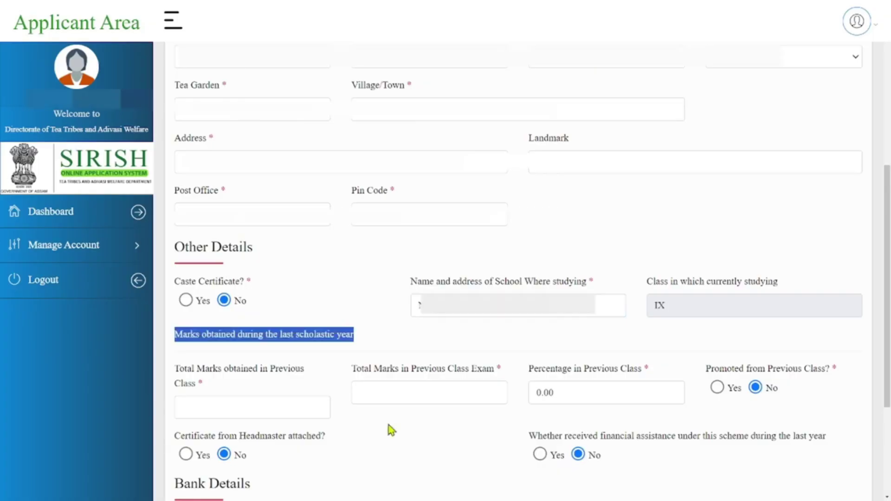
# Enter 360 as the total marks obtained in the previous class and 600 as the total marks in the exam.
pyautogui.click(383, 418)
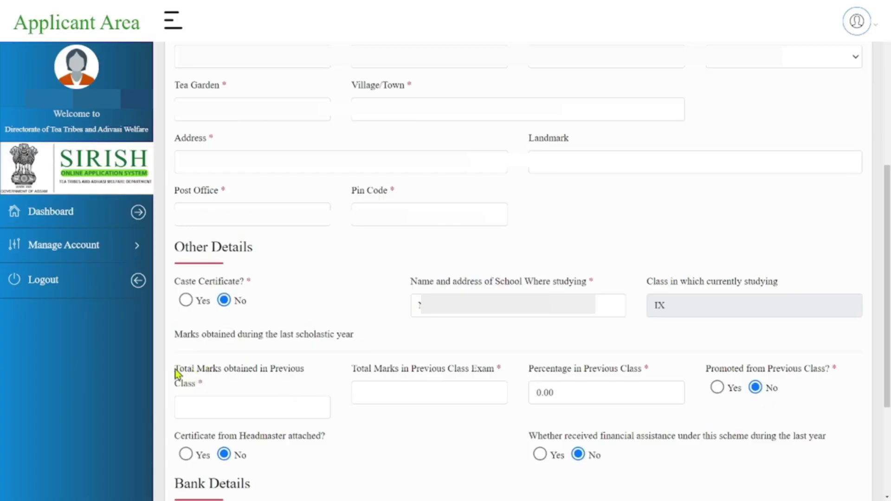
pyautogui.moveTo(174, 370); pyautogui.dragTo(260, 387)
pyautogui.click(240, 402)
pyautogui.write('360')
pyautogui.press('Tab')
pyautogui.write('600')
# Answer Yes to promoted from previous class and to headmaster's certificate attached, keeping last year's financial assistance at No.
pyautogui.moveTo(706, 370); pyautogui.dragTo(843, 372)
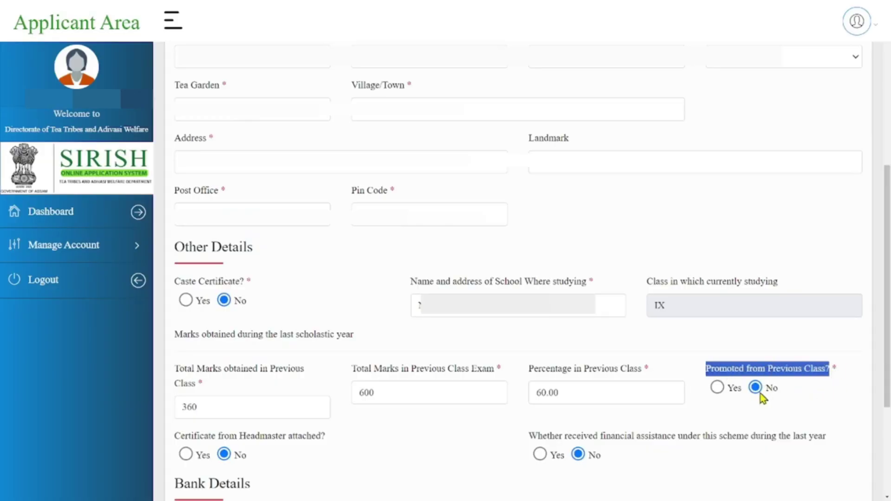
pyautogui.click(718, 387)
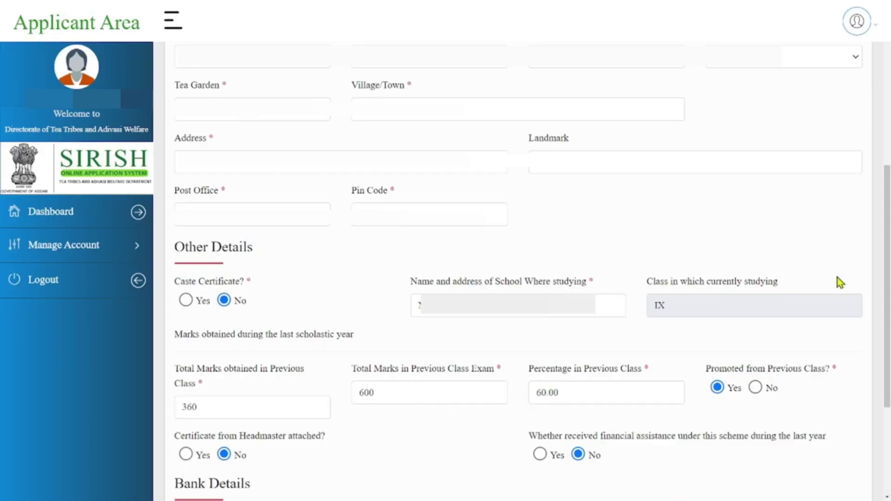
pyautogui.scroll(-4, 180, 263)
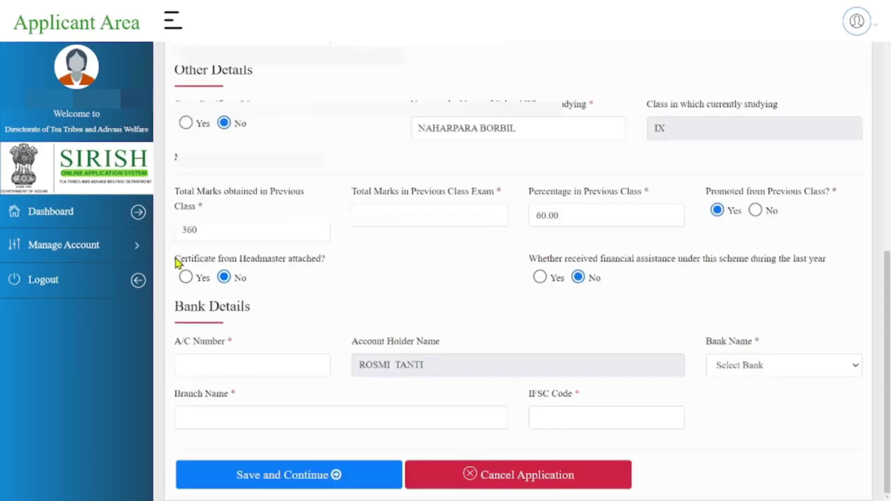
pyautogui.moveTo(175, 258); pyautogui.dragTo(311, 258)
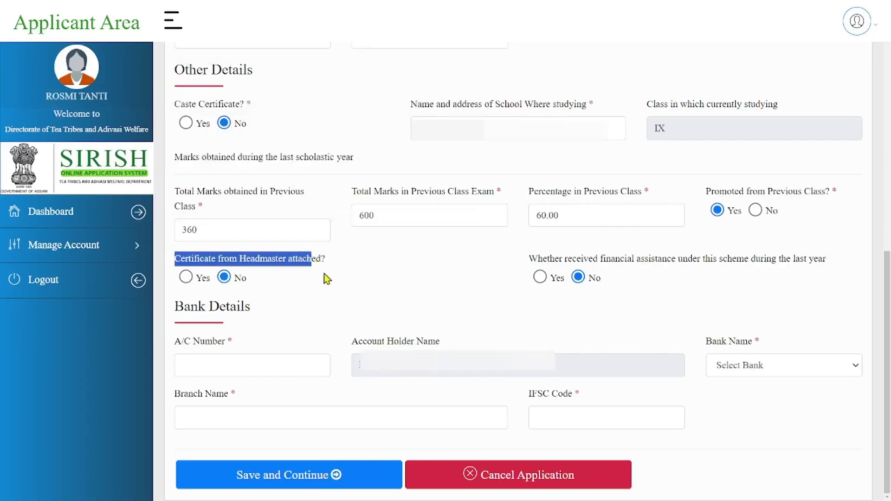
pyautogui.click(186, 277)
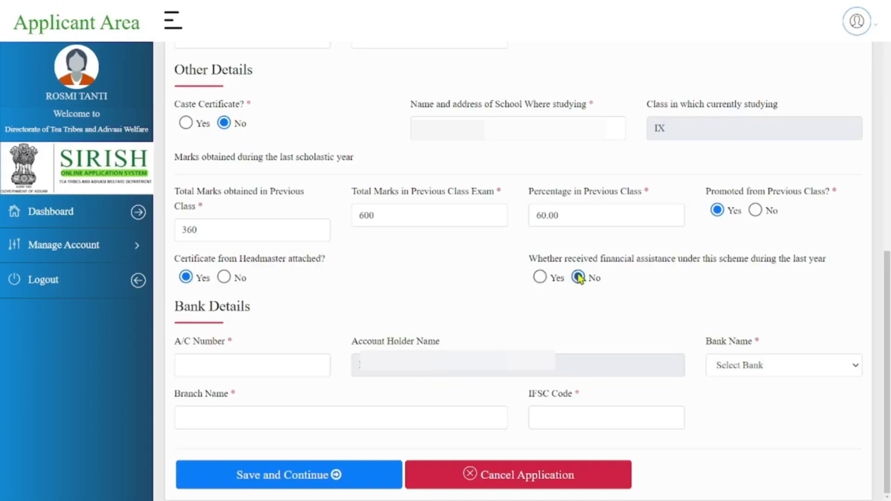
pyautogui.moveTo(528, 259); pyautogui.dragTo(823, 262)
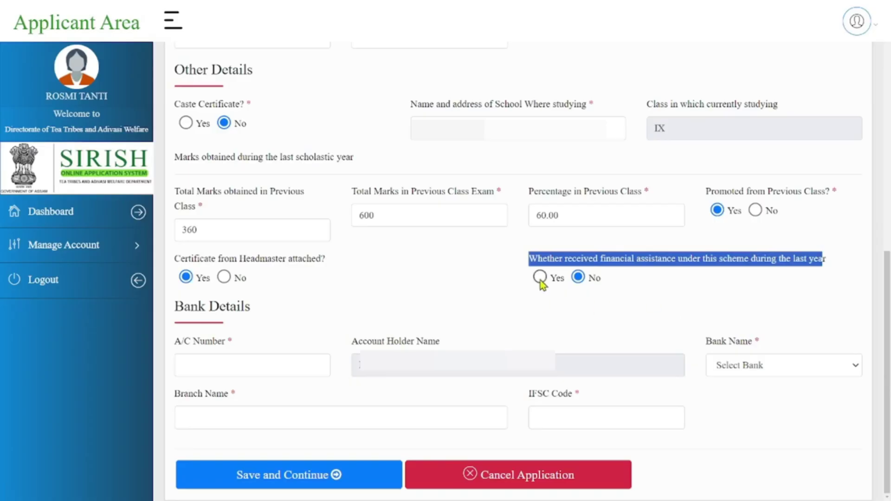
# Enter the bank account number and select Union Bank of India as the bank in Bank Details.
pyautogui.moveTo(175, 341); pyautogui.dragTo(249, 344)
pyautogui.click(344, 391)
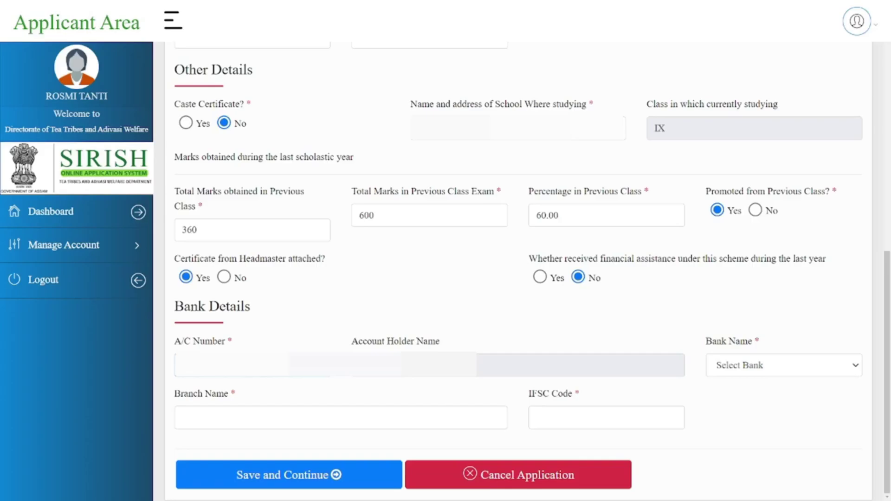
pyautogui.moveTo(705, 342); pyautogui.dragTo(759, 343)
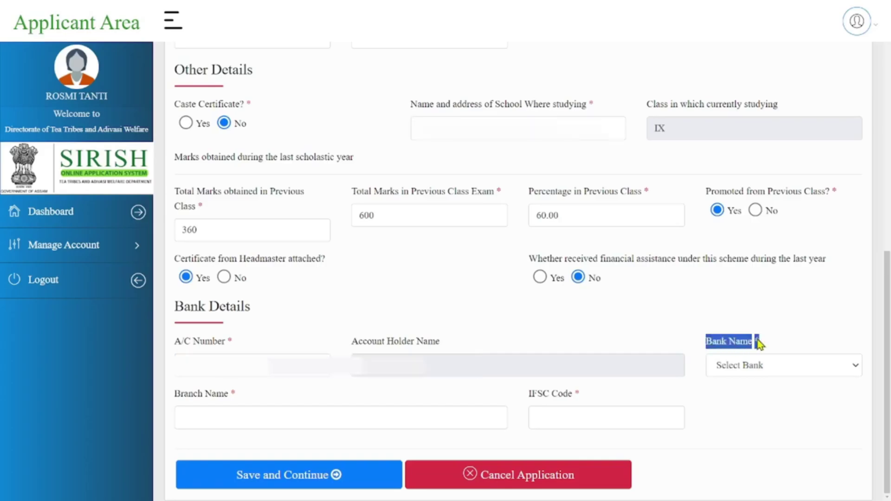
pyautogui.click(797, 369)
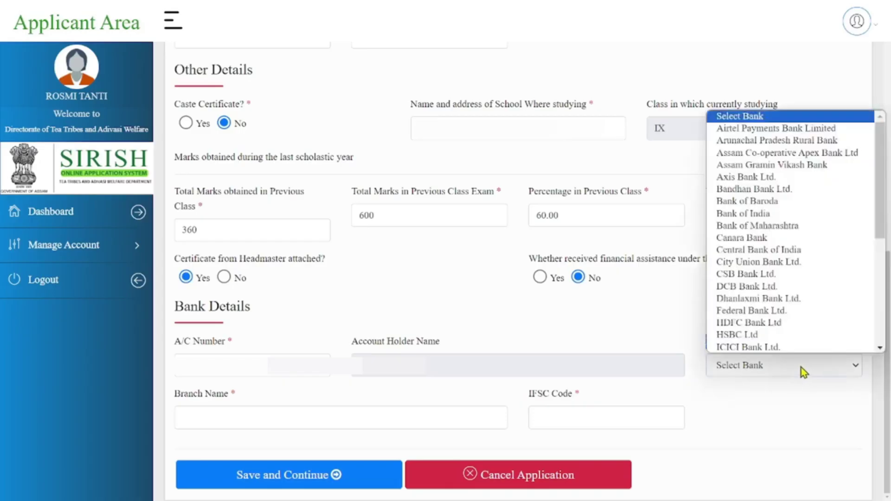
pyautogui.scroll(-5, 805, 293)
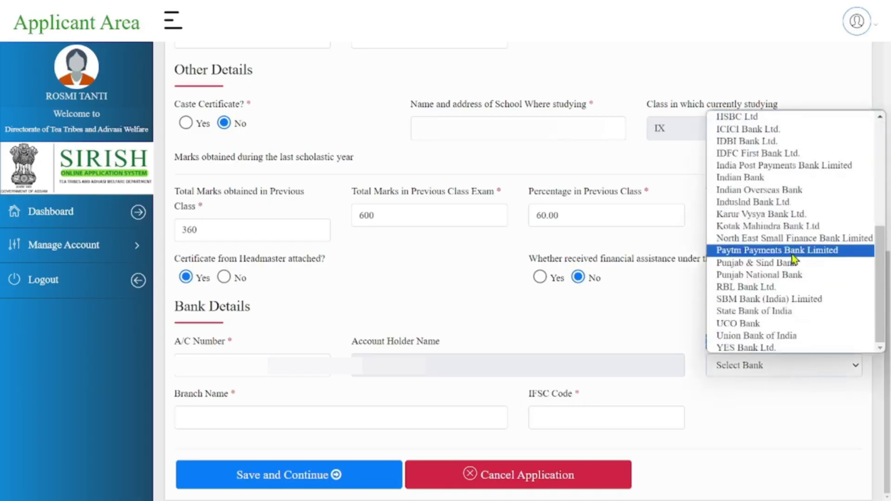
pyautogui.click(746, 337)
pyautogui.click(633, 324)
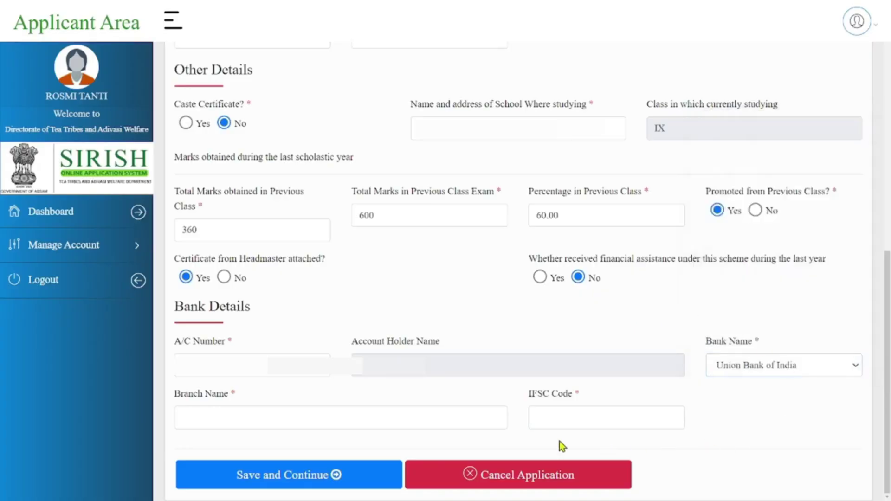
# Enter MORAN as the bank branch and UBIN0565121 as the IFSC code, and save the personal details to continue to document upload.
pyautogui.moveTo(174, 397); pyautogui.dragTo(296, 405)
pyautogui.click(277, 417)
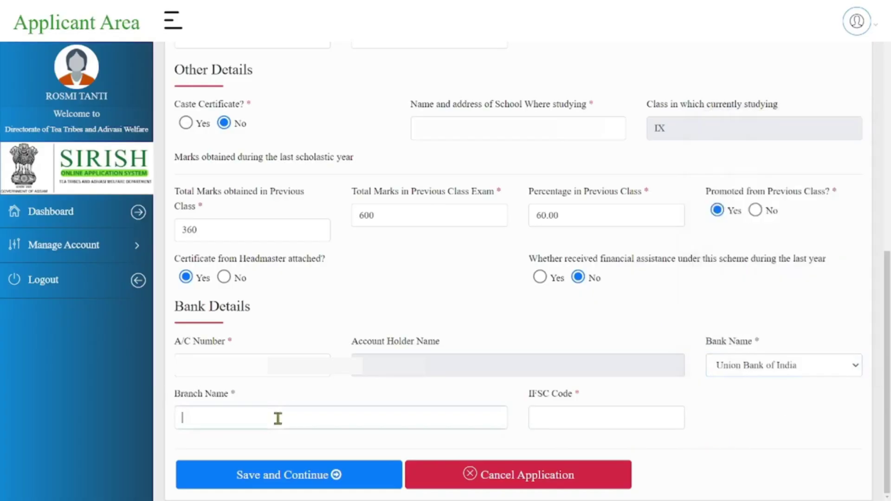
pyautogui.write('MORAN')
pyautogui.click(536, 417)
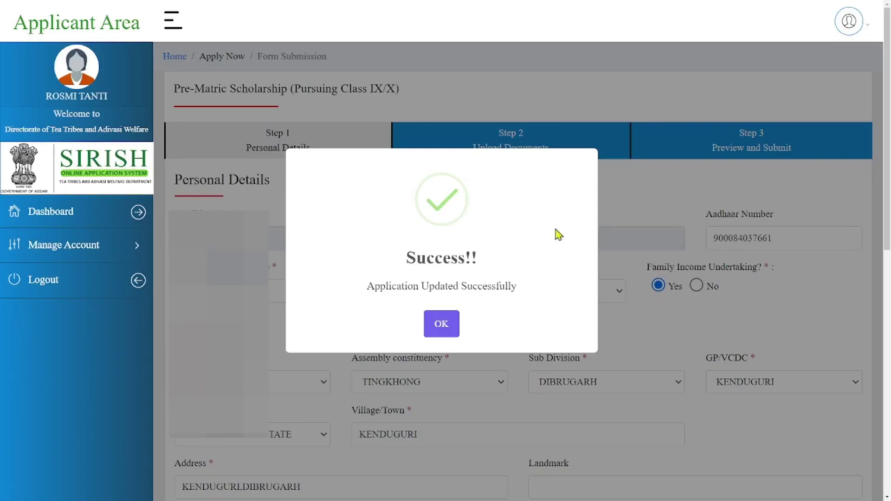
pyautogui.click(439, 325)
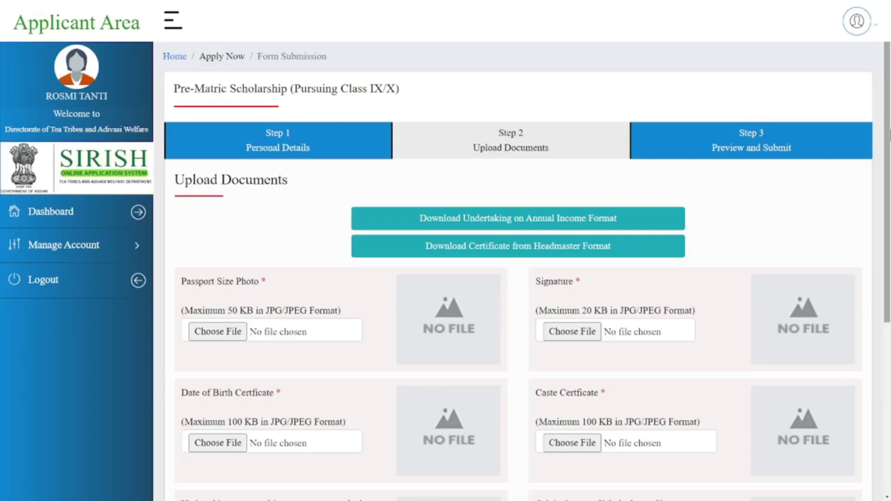
# Check the headmaster certificate format and upload the applicant's passport photo, signature, date of birth certificate, caste certificate and remaining documents.
pyautogui.scroll(-2, 759, 149)
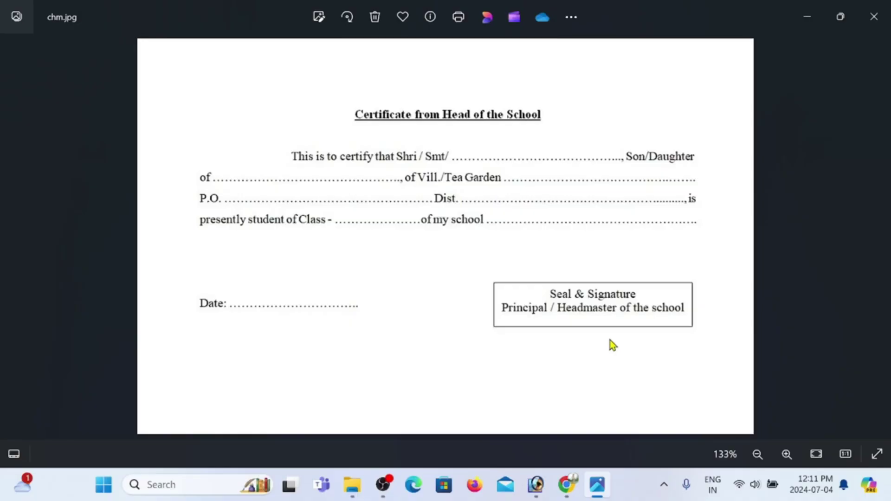
pyautogui.press('Right')
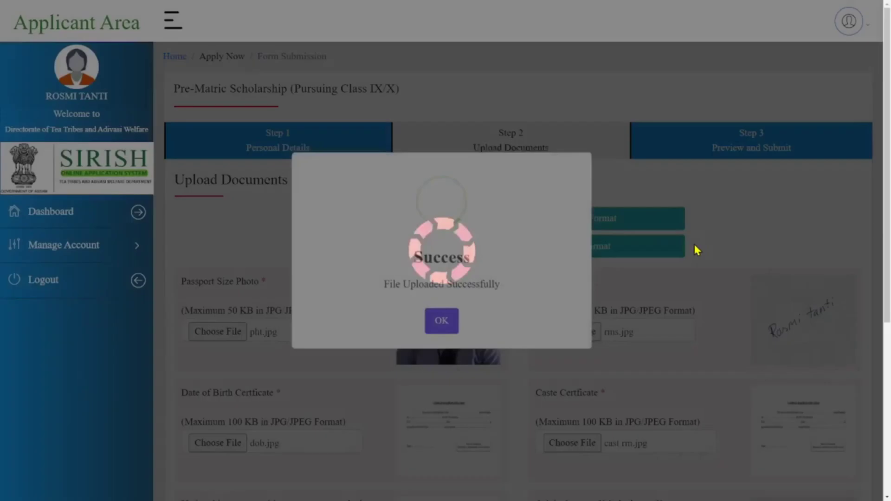
pyautogui.click(439, 325)
# Submit the previewed scholarship application, review its acknowledgment and set it up for printing one copy in color.
pyautogui.scroll(-6, 598, 294)
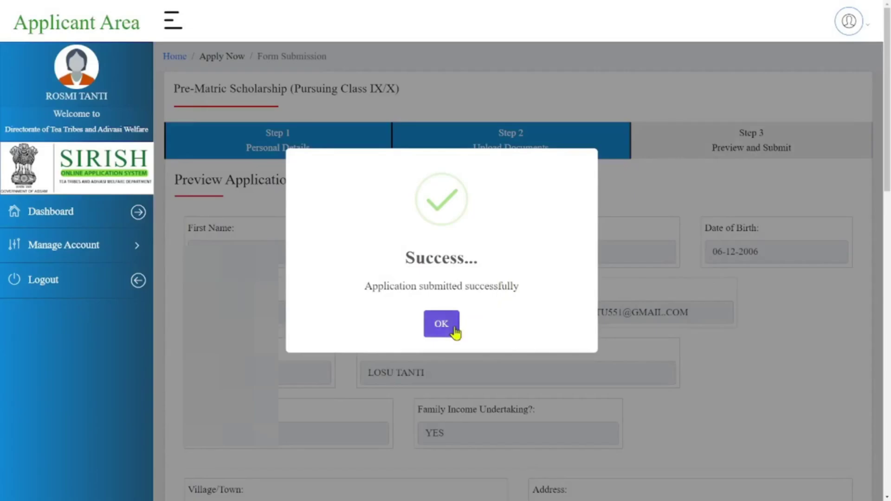
pyautogui.click(454, 328)
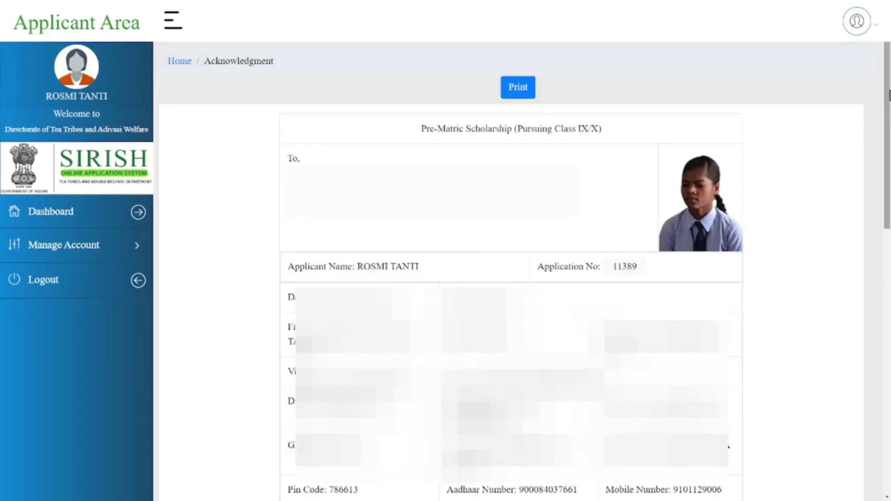
pyautogui.moveTo(887, 95); pyautogui.dragTo(887, 330)
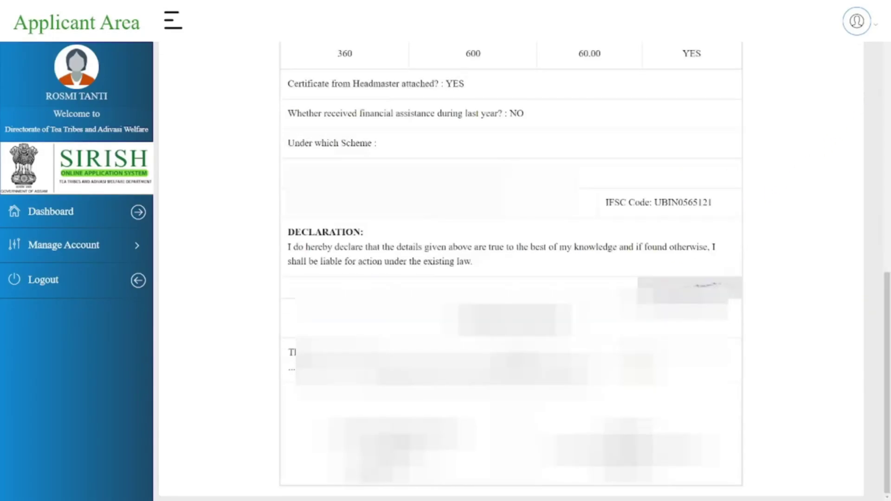
pyautogui.scroll(10, 639, 369)
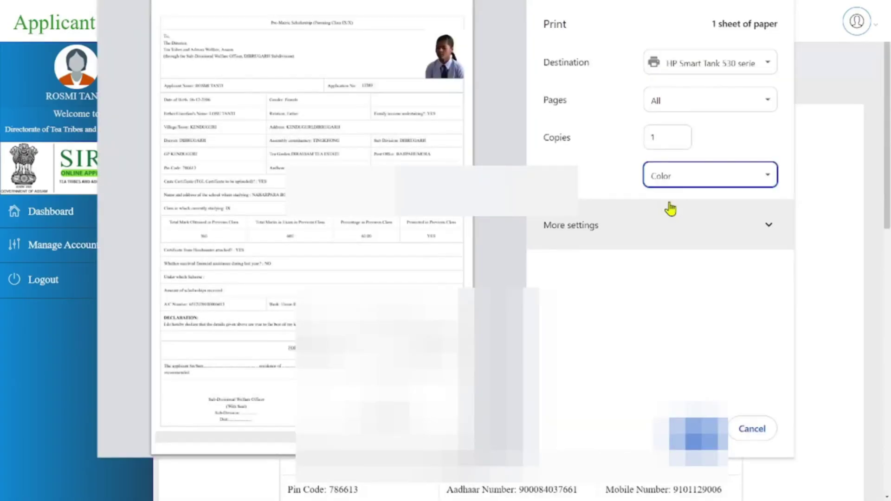